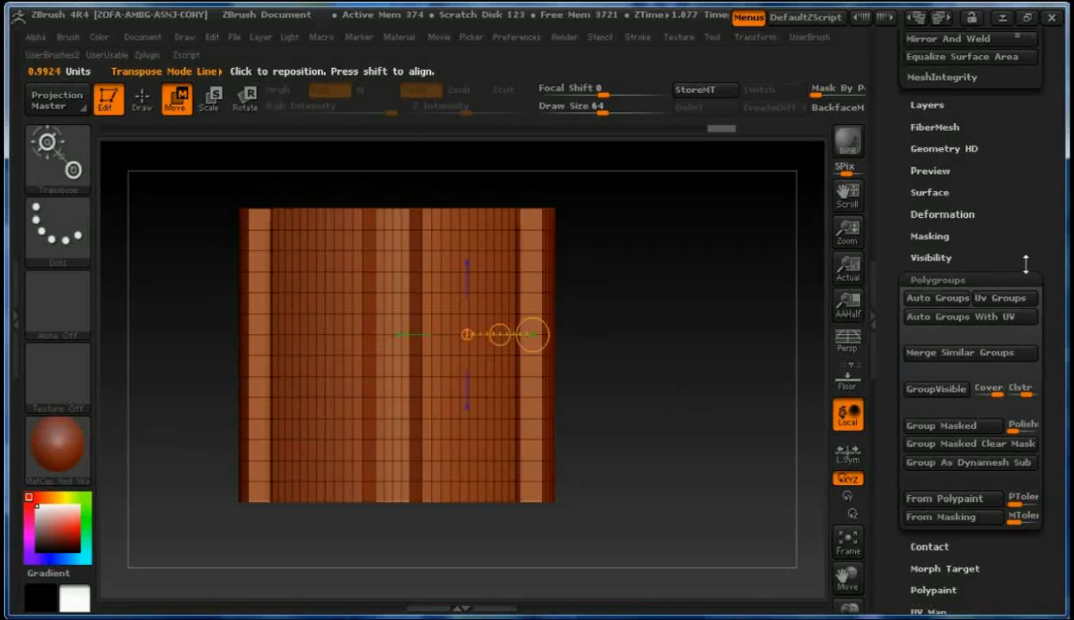
Select the PM3D_Cylinder3D_2 subtool and activate symmetry for it on the X and Z axes
drag(1050, 279, 1050, 489)
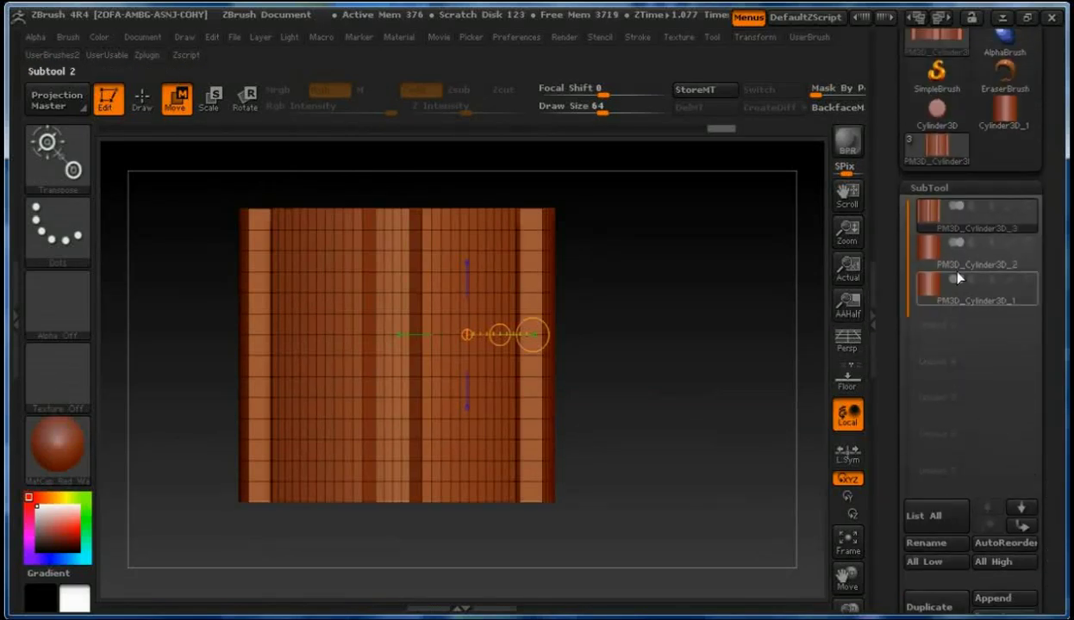
click(997, 266)
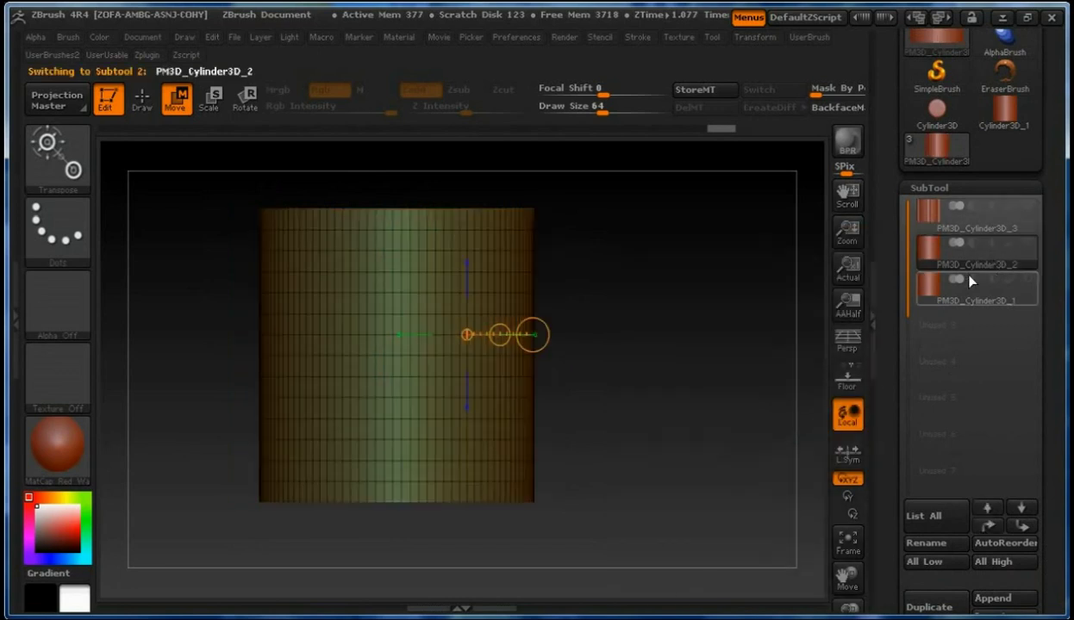
mouse_move(680, 301)
mouse_down()
mouse_move(675, 391)
mouse_move(671, 306)
mouse_move(683, 328)
mouse_move(695, 305)
mouse_up()
drag(1049, 304, 1046, 340)
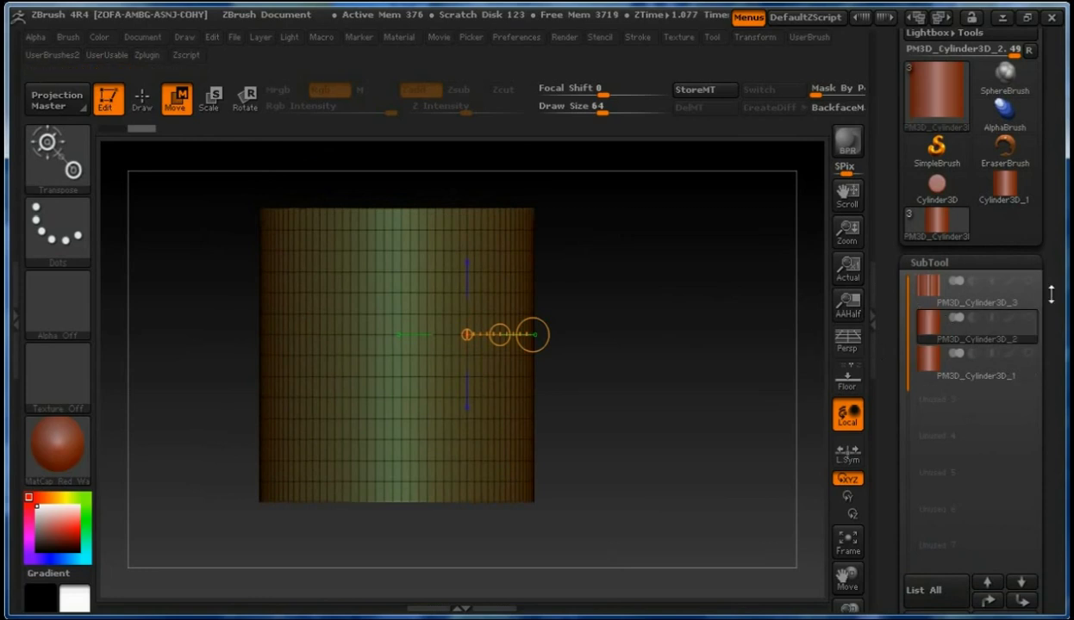
drag(1031, 455, 1054, 452)
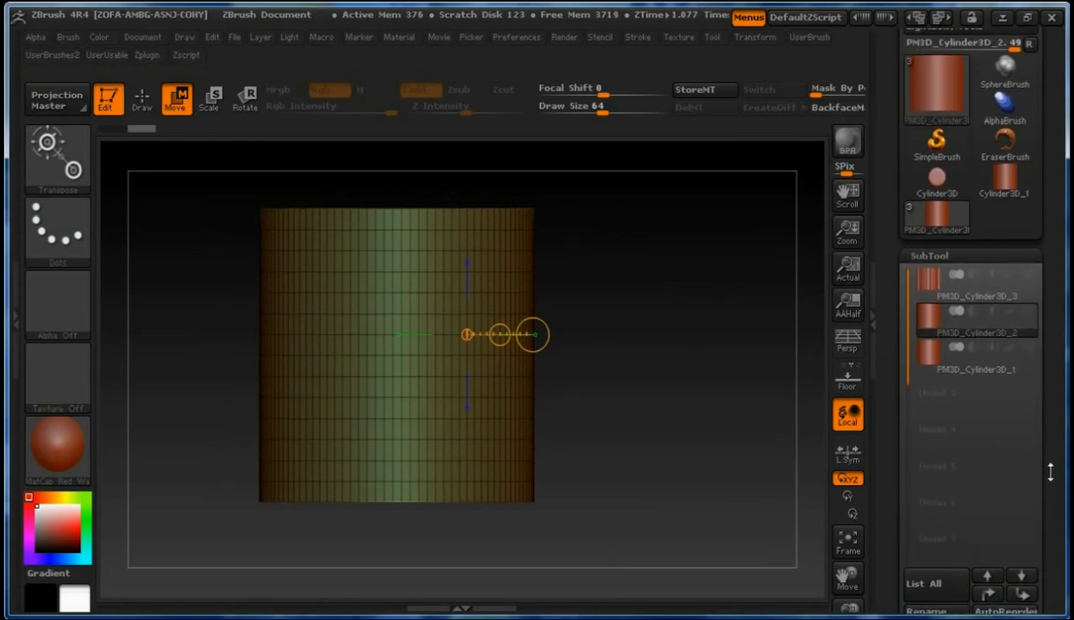
drag(1052, 274, 1031, 509)
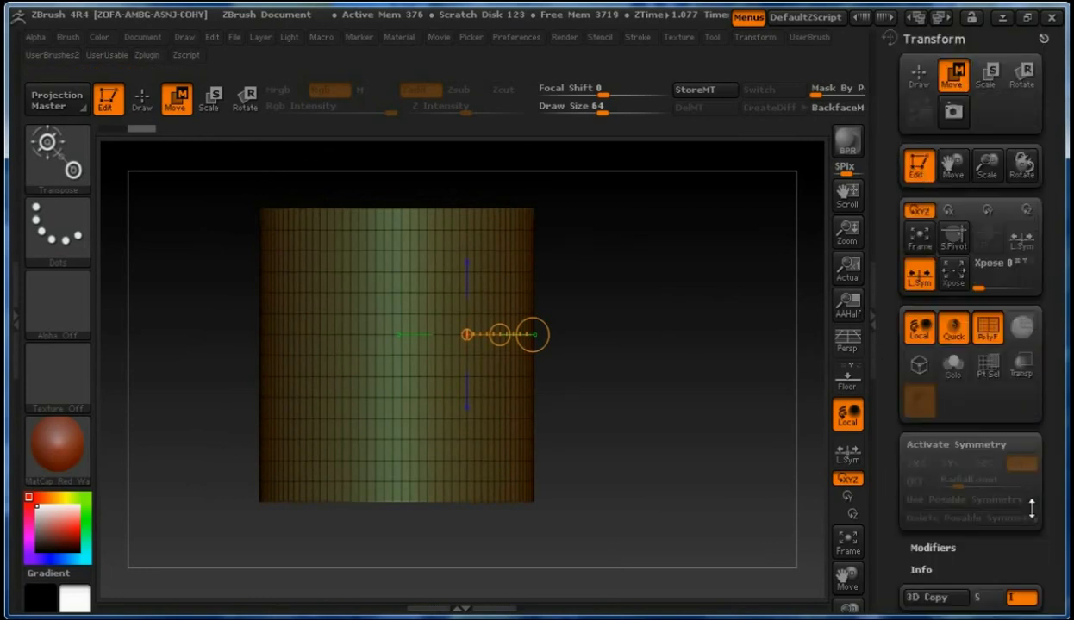
click(911, 446)
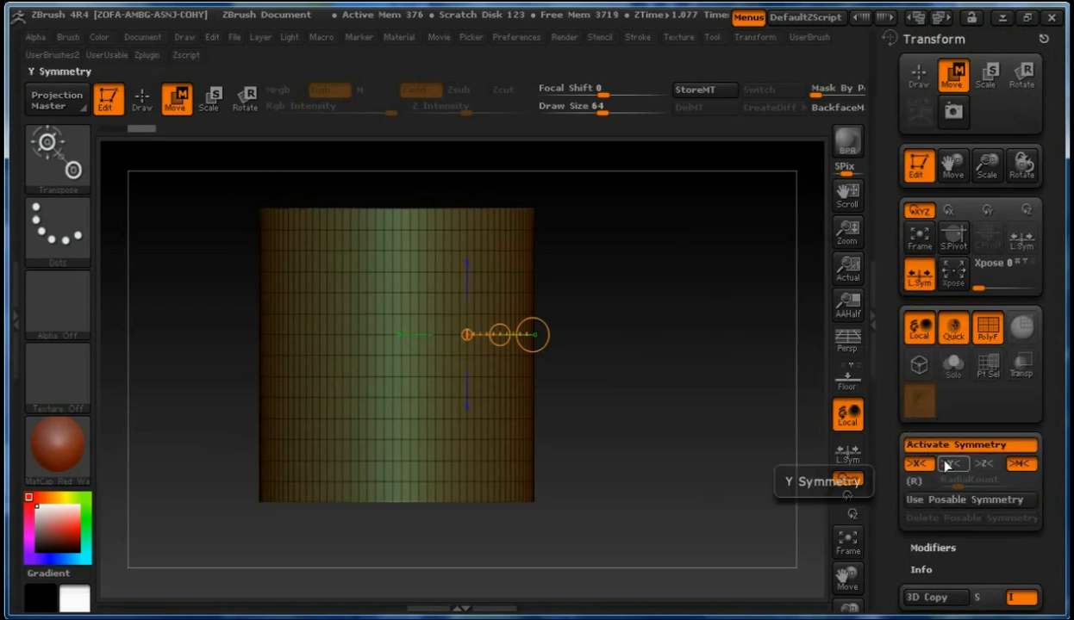
click(985, 466)
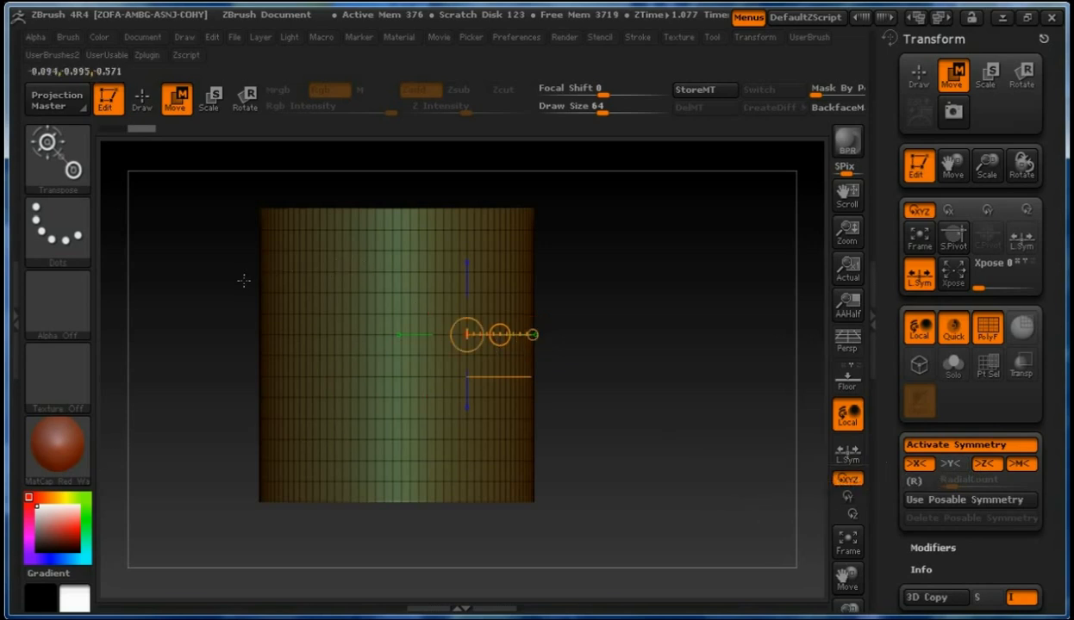
Mask two separate horizontal bands around the cylinder, one in the upper half and one in the lower half
click(143, 102)
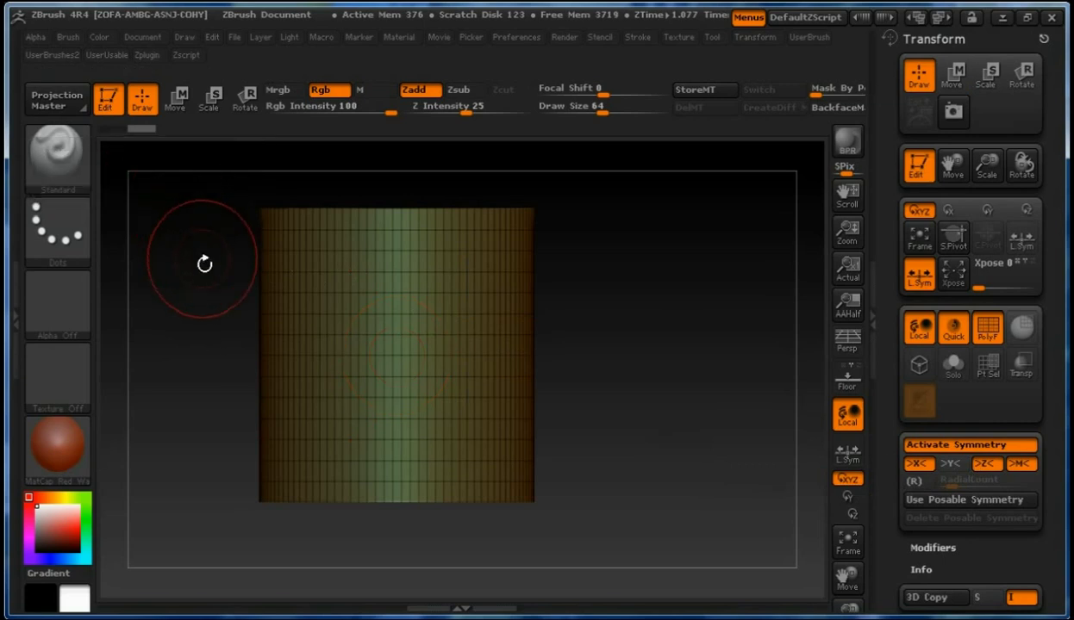
key(ctrl)
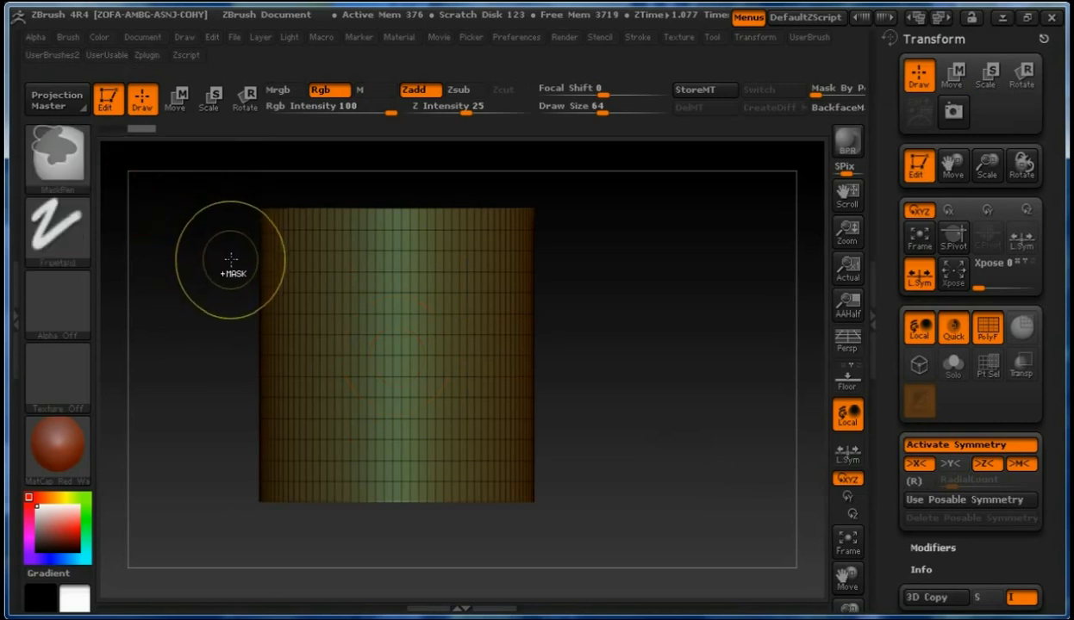
mouse_move(230, 262)
ctrl+mouse_down()
mouse_move(394, 315)
mouse_move(616, 322)
mouse_move(673, 368)
mouse_move(680, 357)
ctrl+mouse_up()
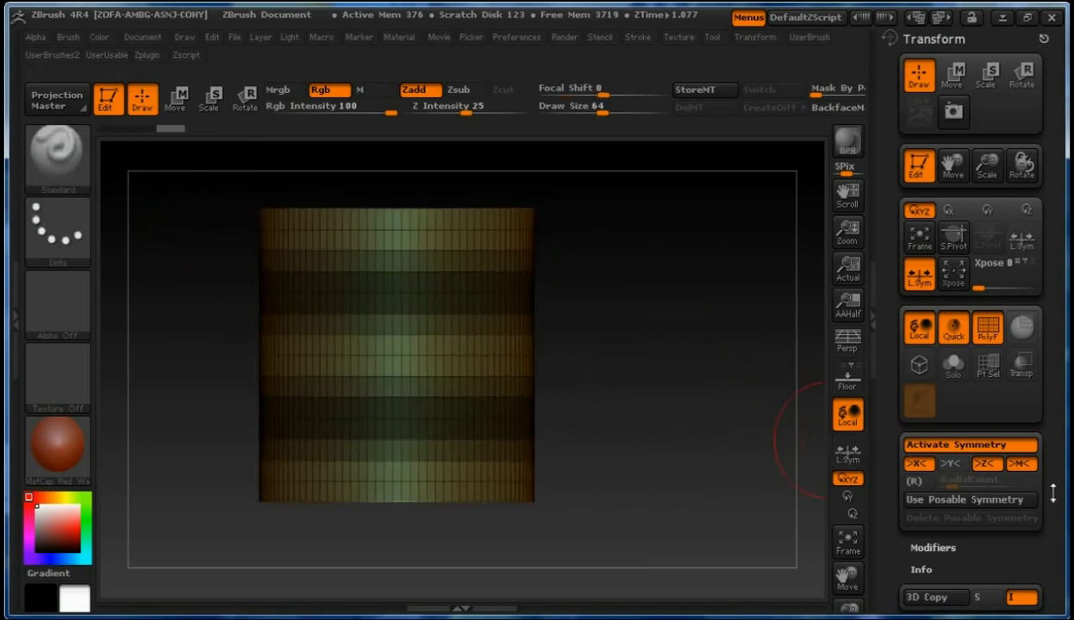
Create a polygroup for the two bands with From Masking and clear the mask
scroll(1052, 493, down, 15)
scroll(969, 345, down, 5)
scroll(970, 344, up, 5)
scroll(970, 344, down, 4)
scroll(969, 345, down, 10)
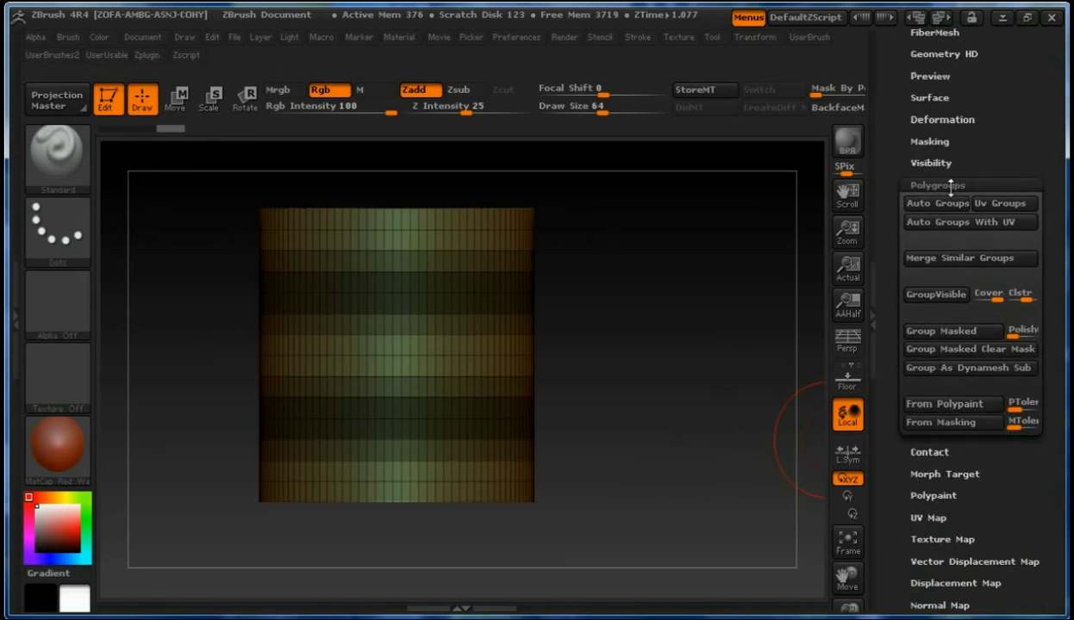
click(926, 423)
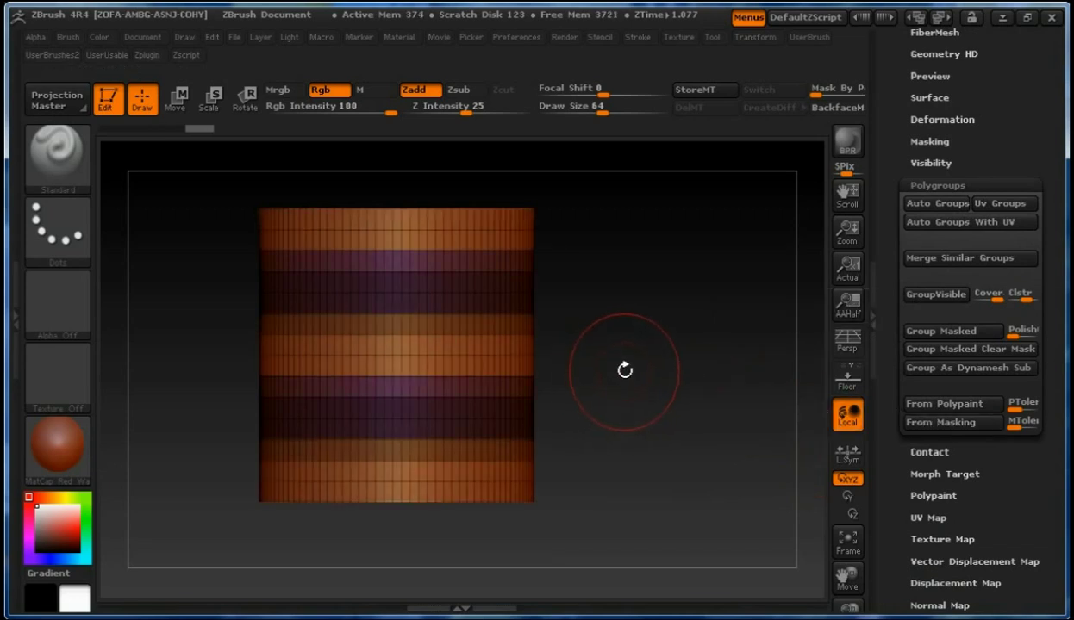
mouse_move(618, 365)
ctrl+mouse_down()
mouse_move(640, 385)
mouse_move(632, 377)
ctrl+mouse_up()
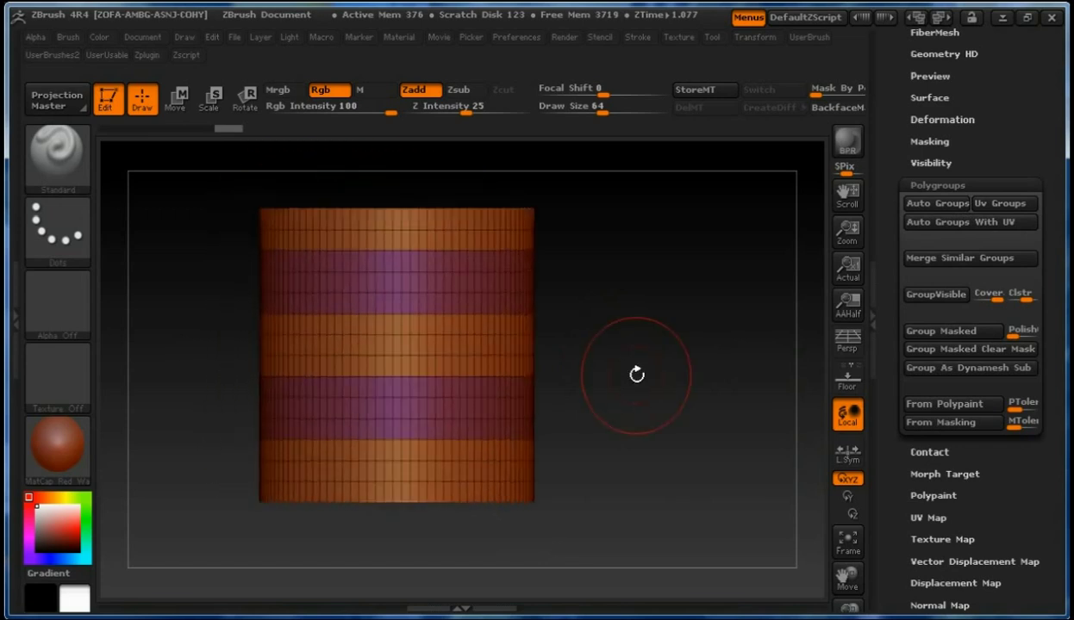
Leave only the two purple bands unmasked by masking their isolated polygroup and inverting the mask on the full mesh
ctrl+shift+click(487, 401)
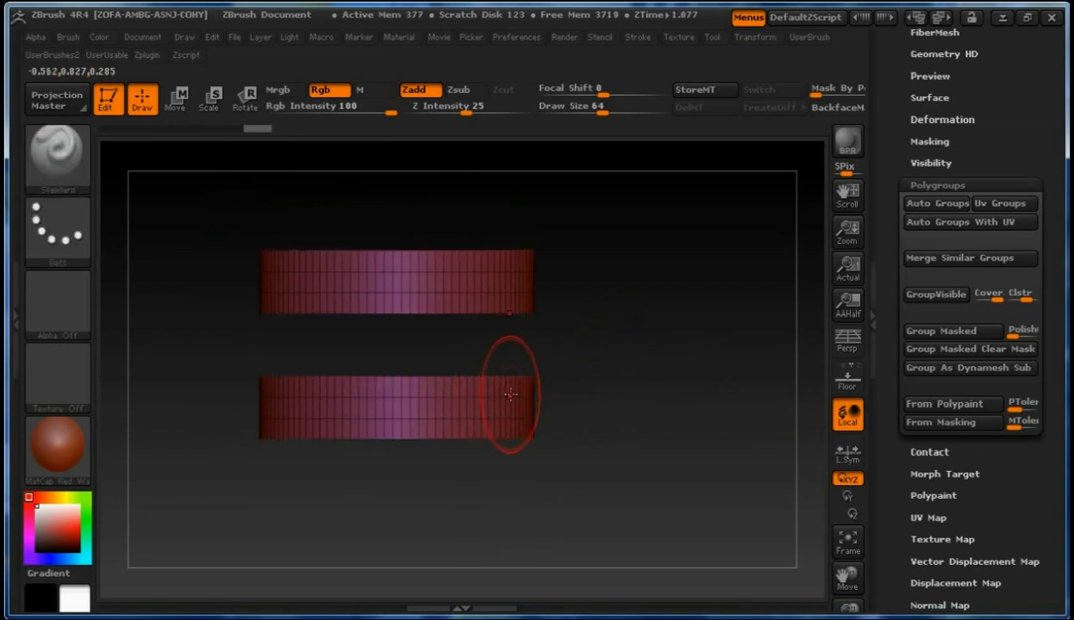
ctrl+click(630, 393)
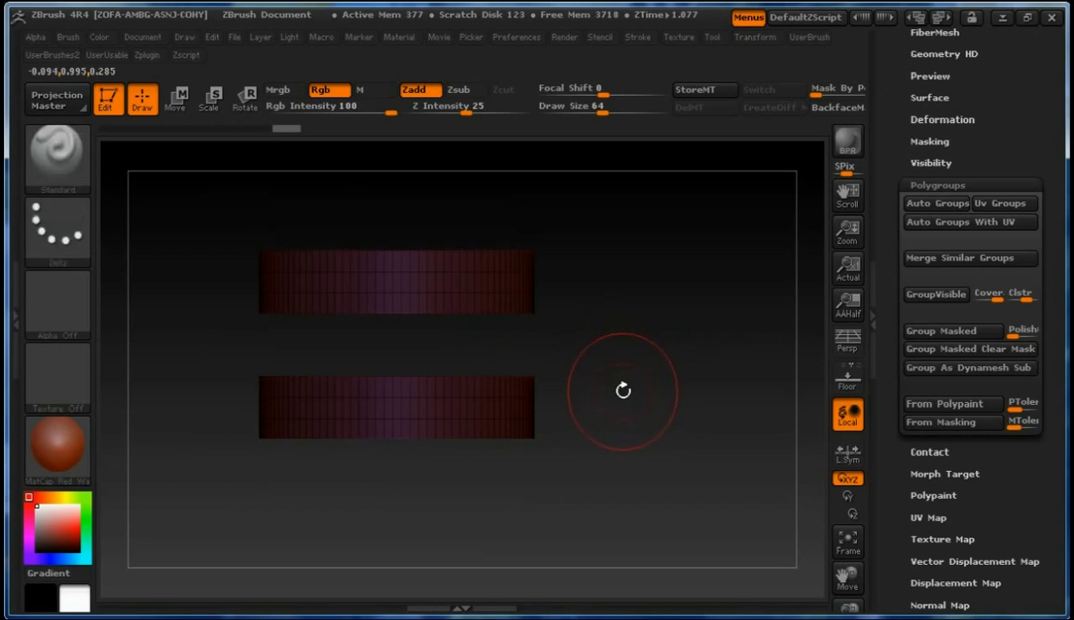
ctrl+shift+click(624, 395)
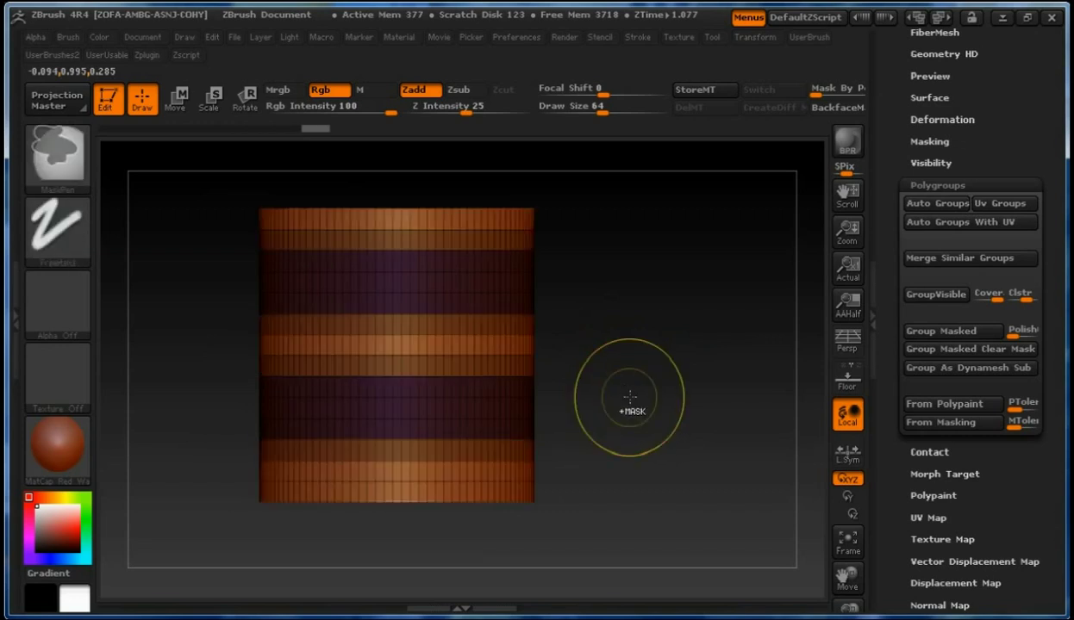
ctrl+click(628, 399)
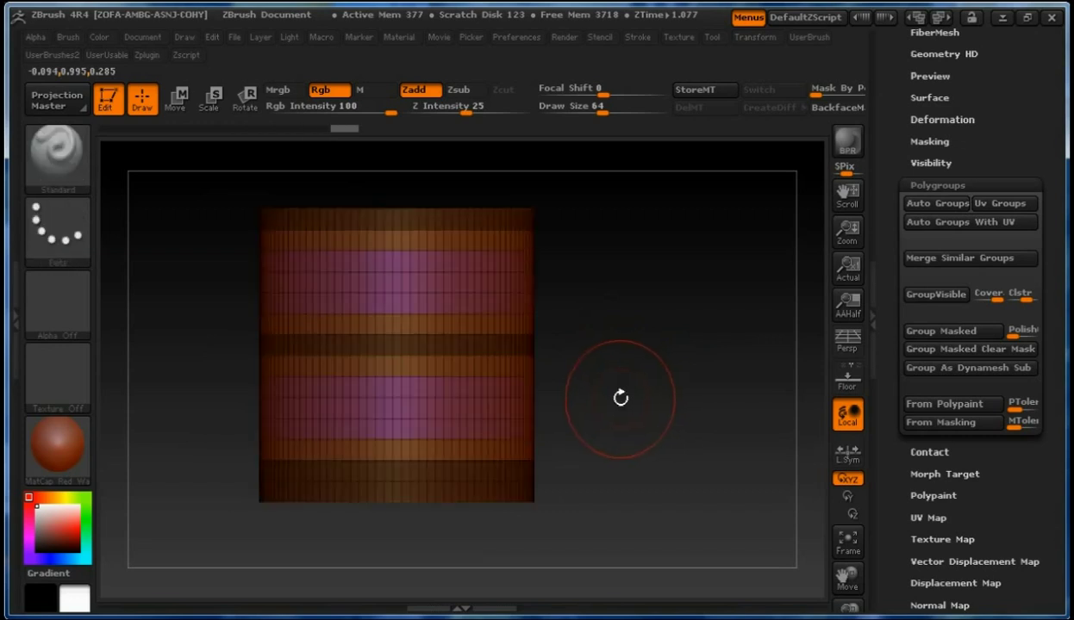
mouse_move(614, 391)
mouse_down()
mouse_move(671, 398)
mouse_move(628, 431)
mouse_move(616, 403)
mouse_move(642, 397)
mouse_up()
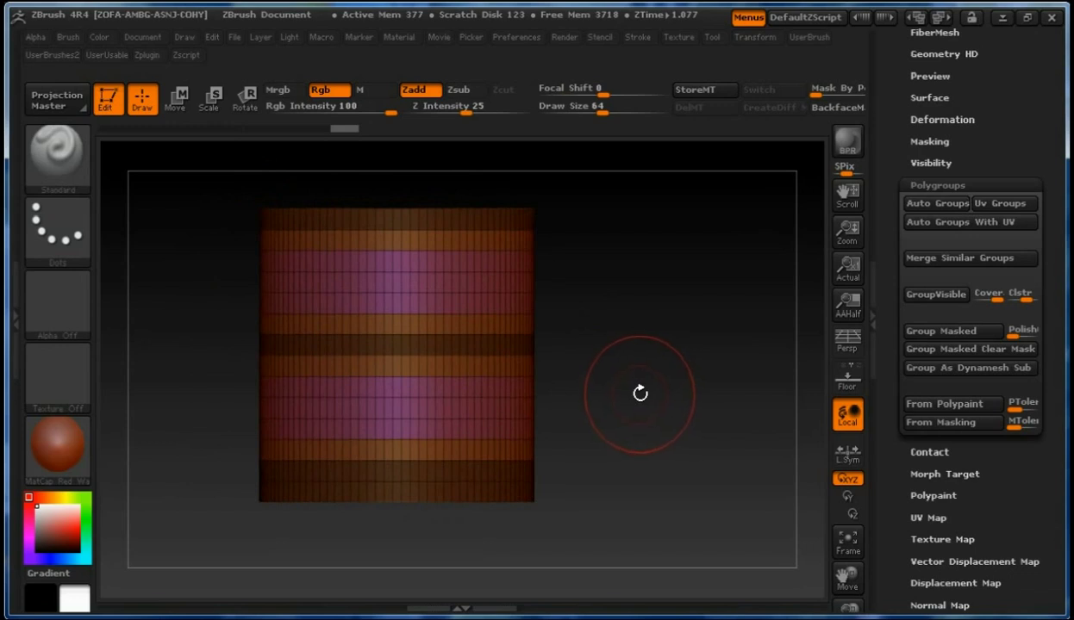
Expand the two unmasked bands slightly outward all around the cylinder with the transpose line in Move mode
click(176, 97)
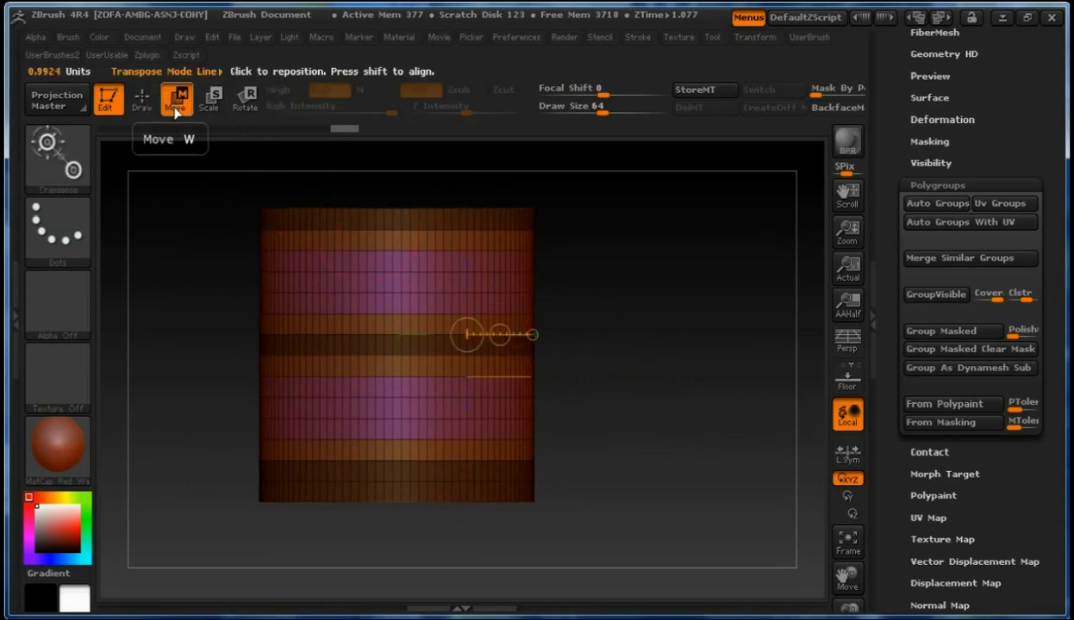
click(385, 274)
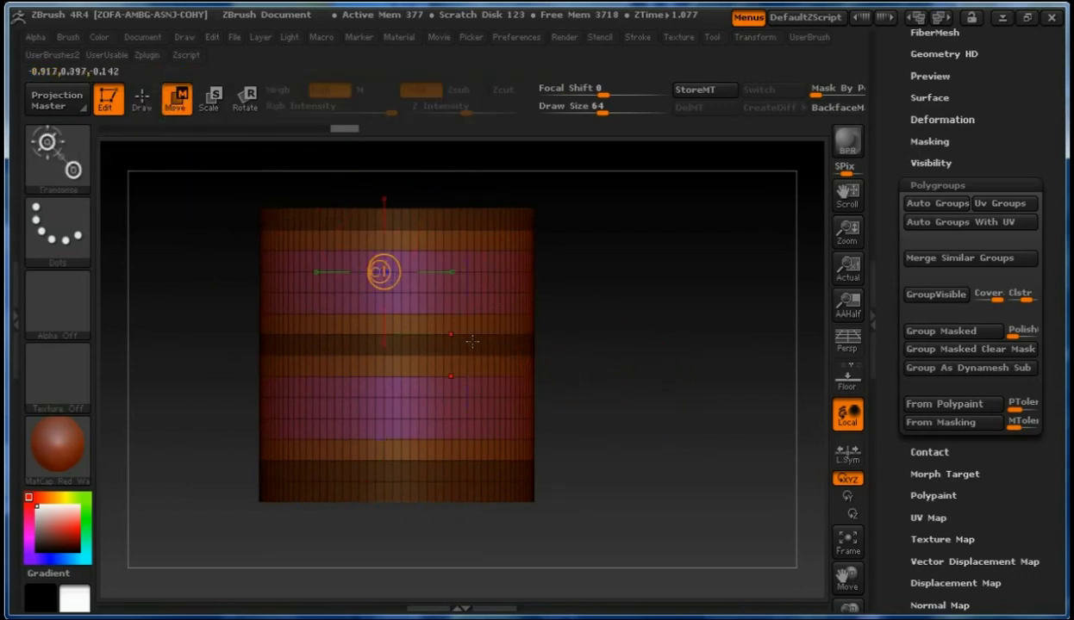
drag(665, 389, 716, 430)
drag(576, 356, 504, 351)
click(470, 285)
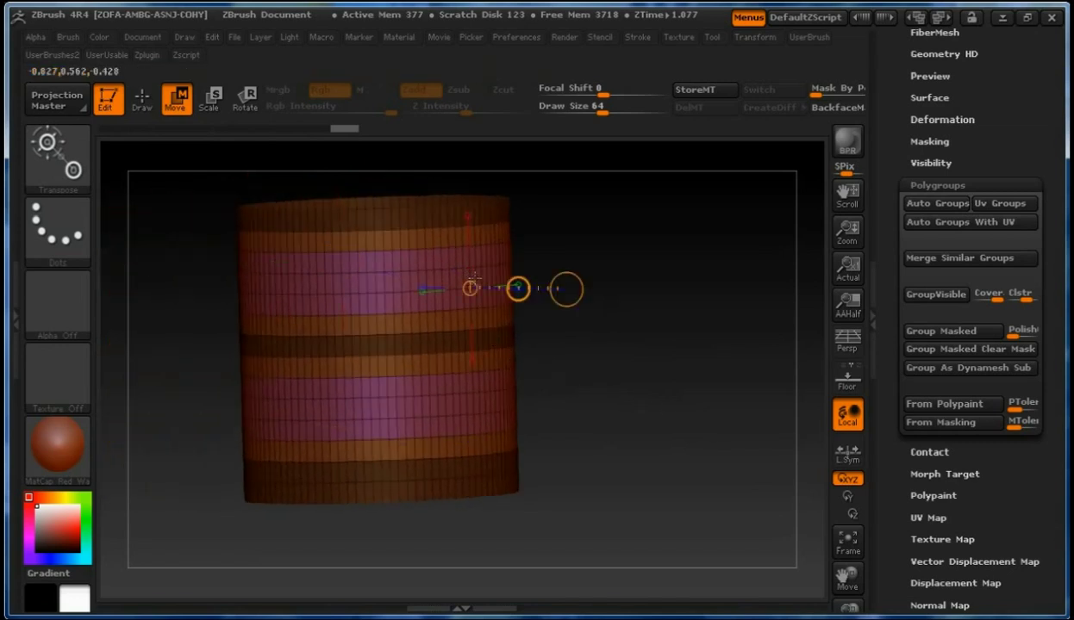
drag(586, 364, 601, 390)
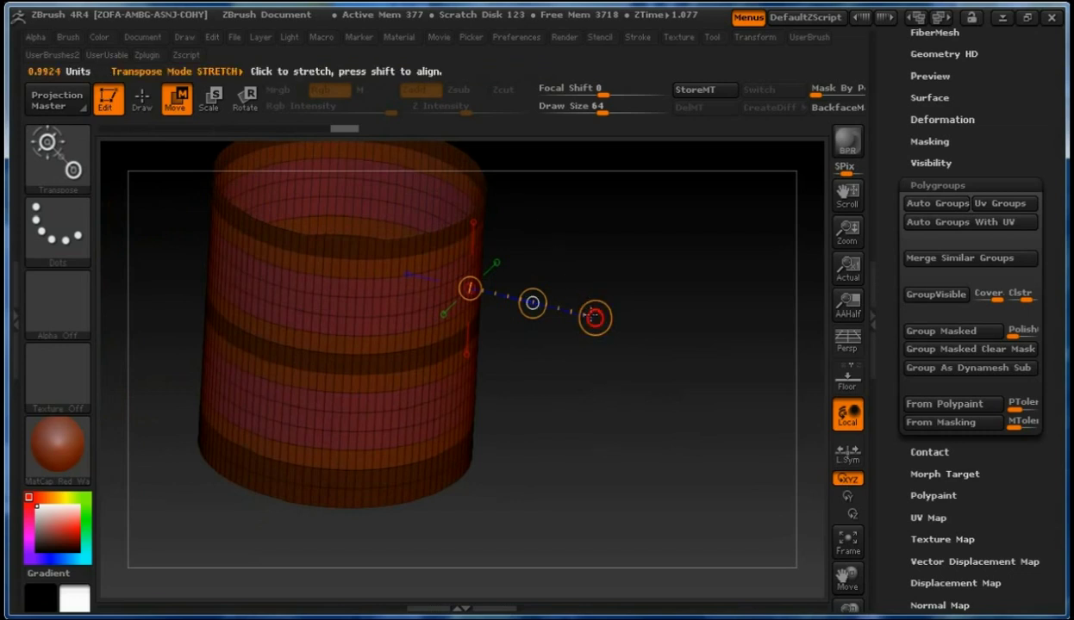
drag(595, 318, 615, 321)
drag(699, 502, 659, 451)
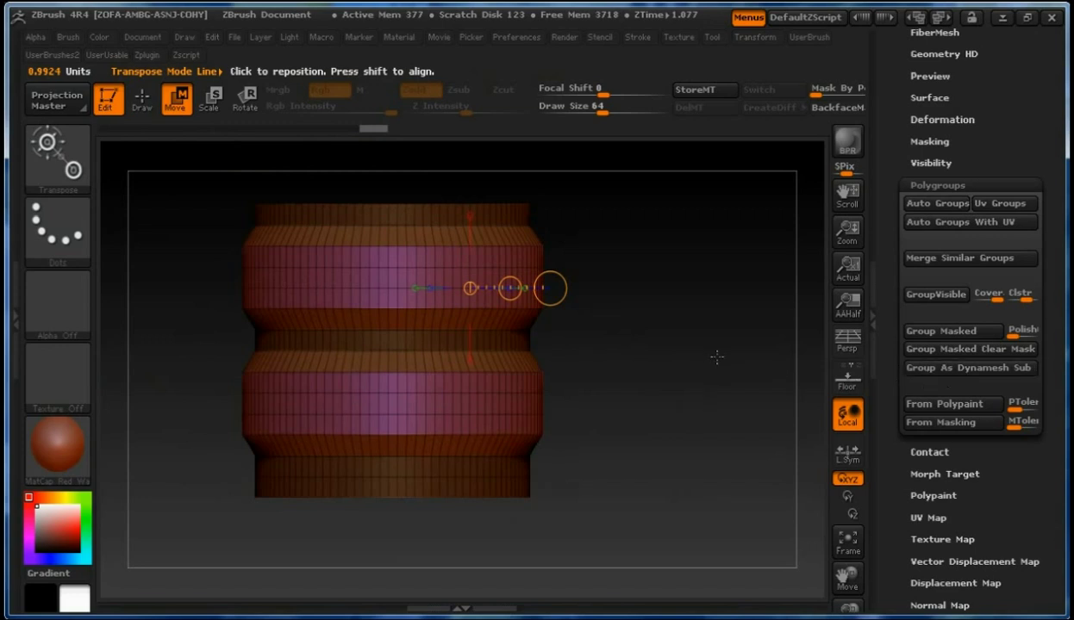
Clear the mask and merge the whole visible mesh into a single polygroup
key(ctrl)
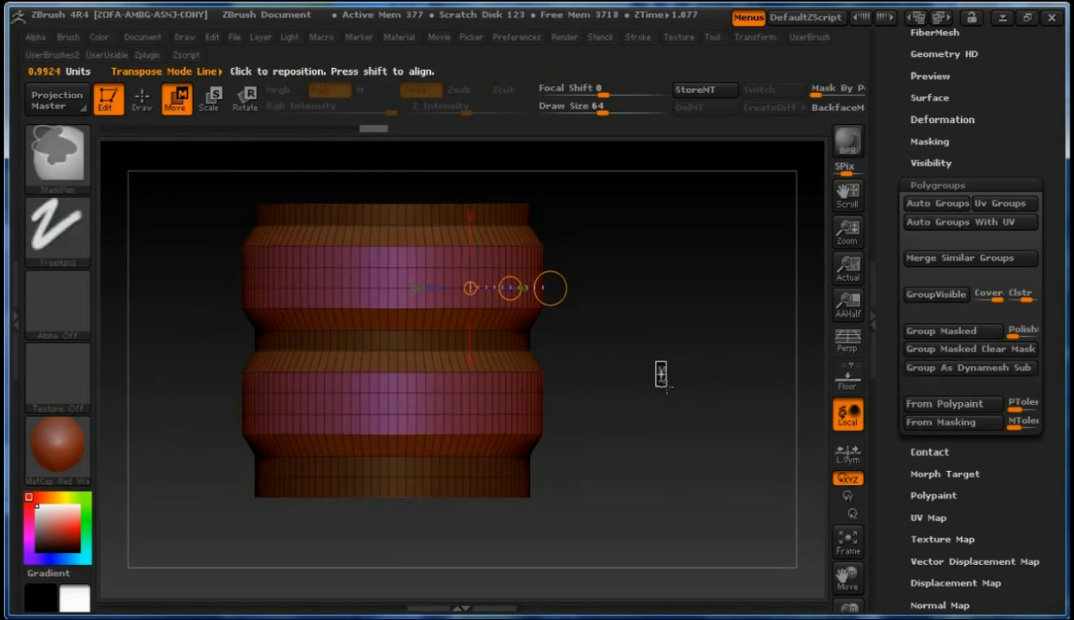
ctrl+click(661, 372)
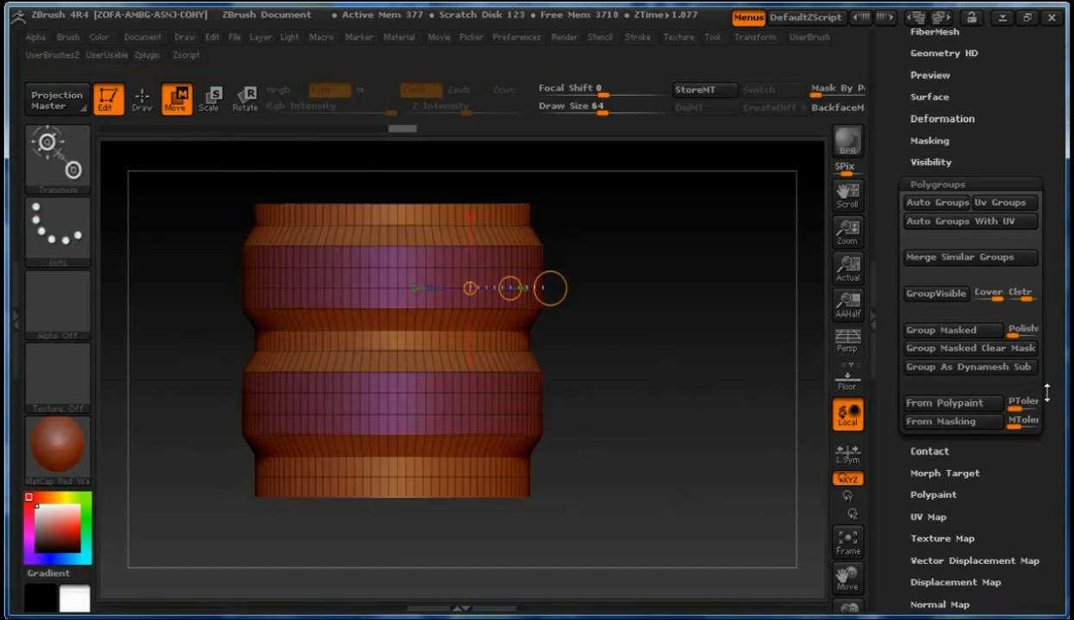
click(947, 298)
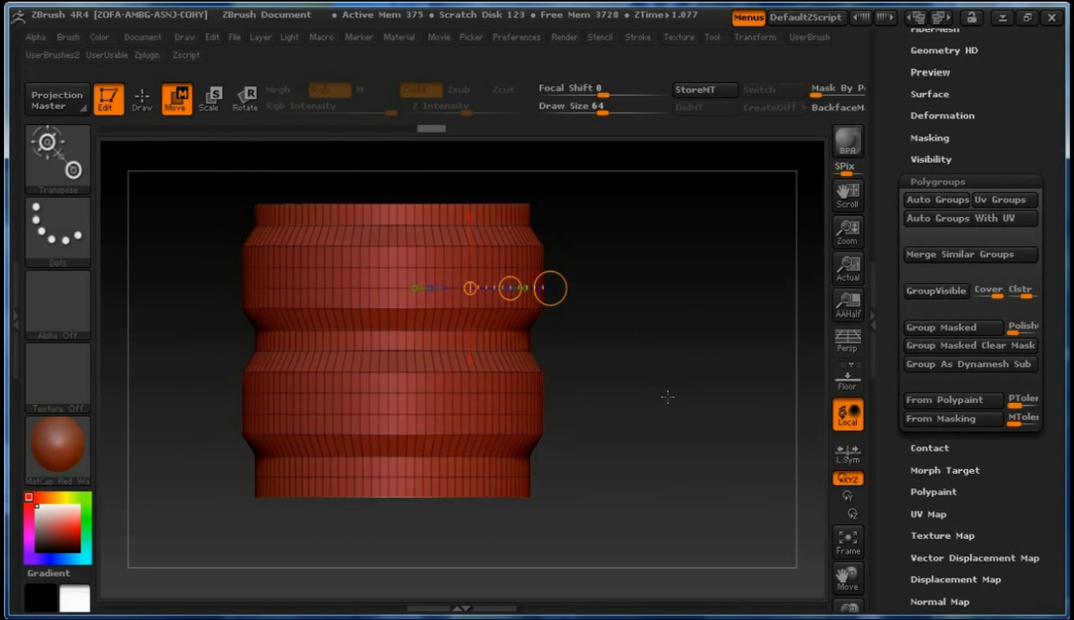
mouse_move(682, 399)
mouse_down()
mouse_move(683, 455)
mouse_move(687, 390)
mouse_up()
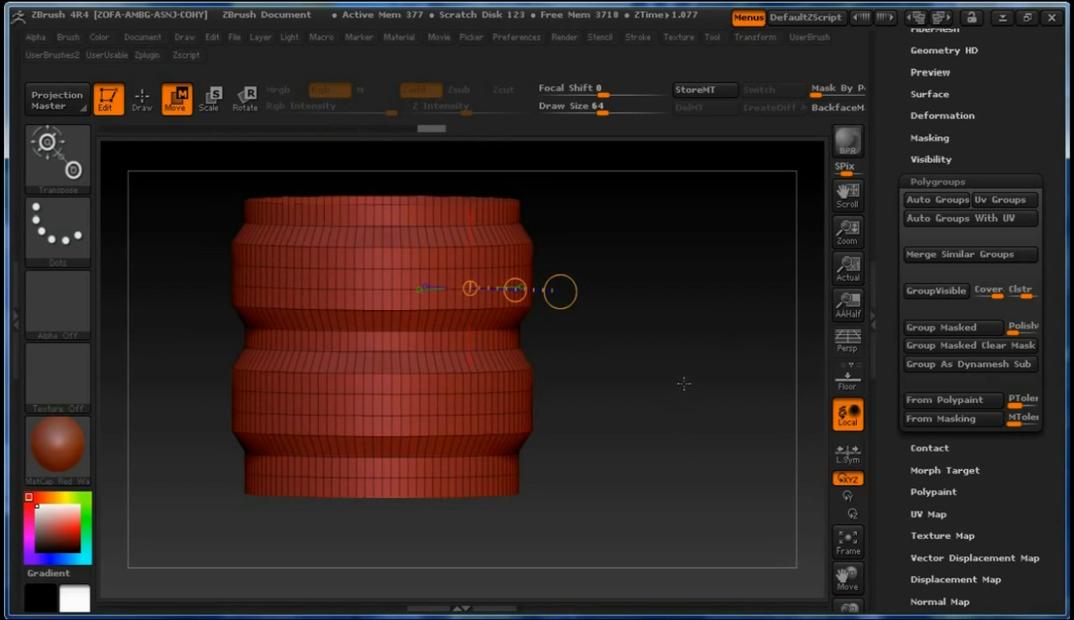
drag(673, 393, 670, 388)
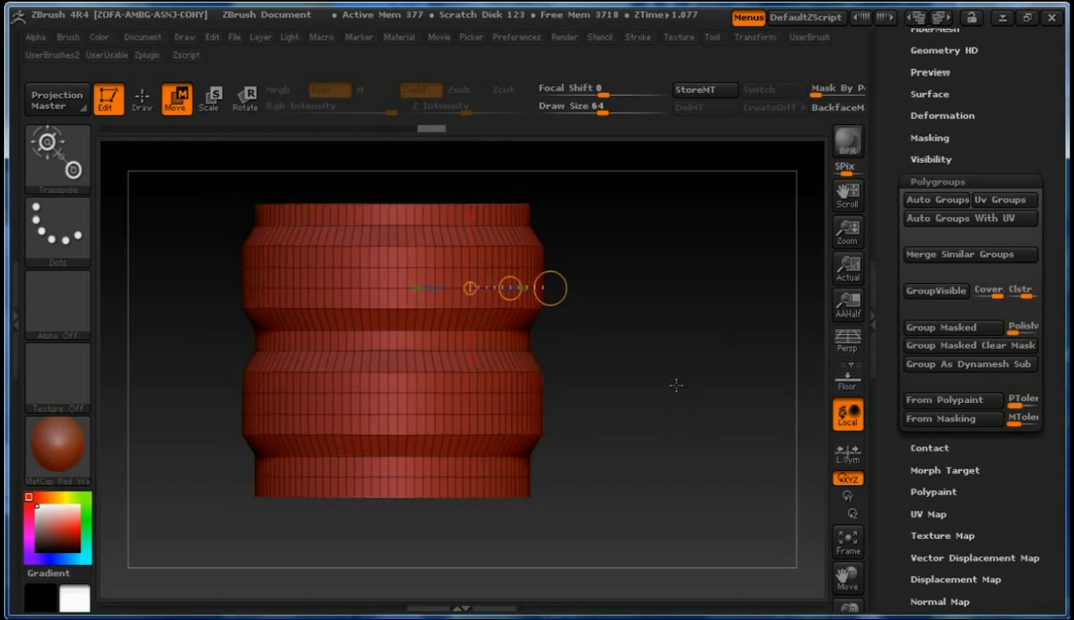
Hide the lowest row of polygons on the banded cylinder and delete the hidden geometry
key(q)
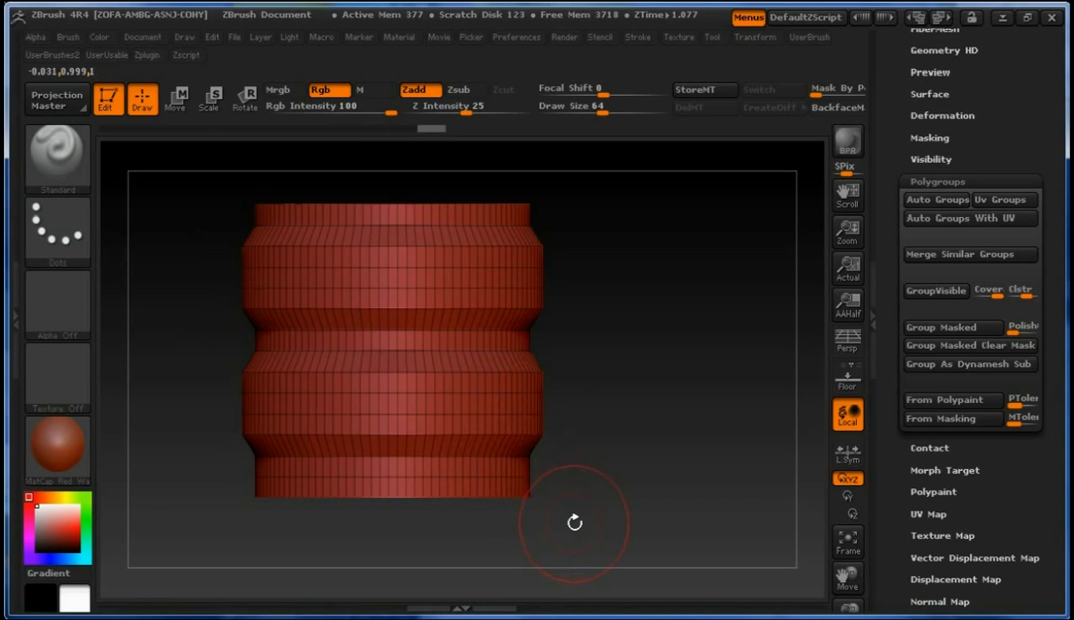
key(ctrl+shift)
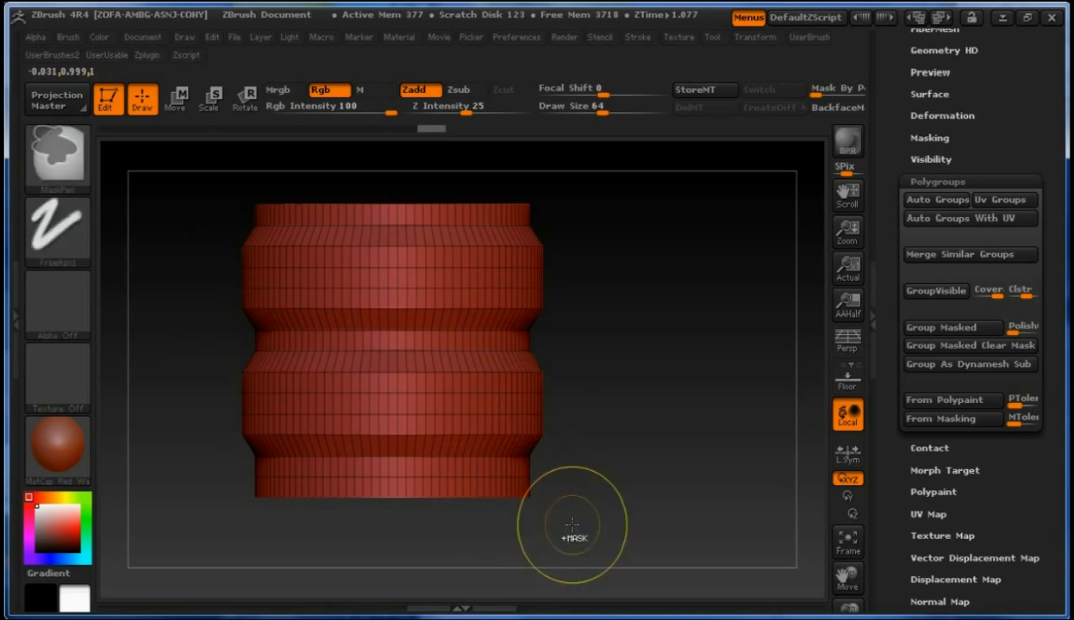
mouse_move(569, 523)
ctrl+shift+mouse_down()
mouse_move(209, 475)
mouse_move(184, 485)
ctrl+shift+mouse_up()
key(alt)
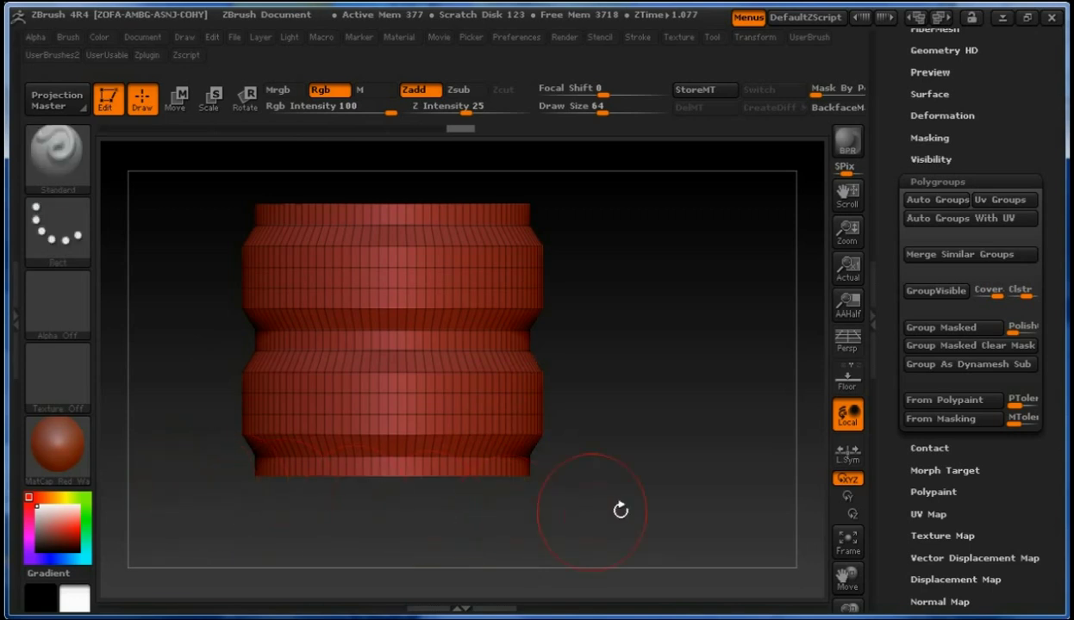
drag(1059, 398, 1046, 550)
click(920, 255)
mouse_move(651, 347)
mouse_down()
mouse_move(642, 412)
mouse_move(642, 360)
mouse_up()
drag(1051, 284, 1047, 472)
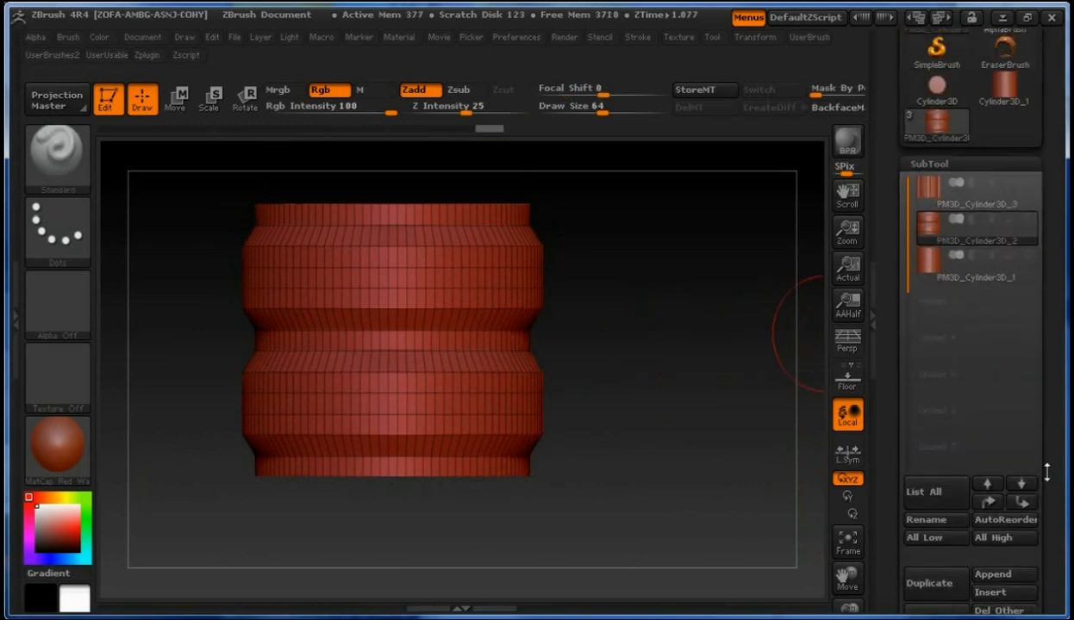
Select the PM3D_Cylinder3D_1 subtool and activate radial symmetry on the Z axis only, with a radial count of 8
click(980, 268)
mouse_move(646, 369)
mouse_down()
mouse_move(642, 340)
mouse_move(652, 405)
mouse_move(660, 360)
mouse_up()
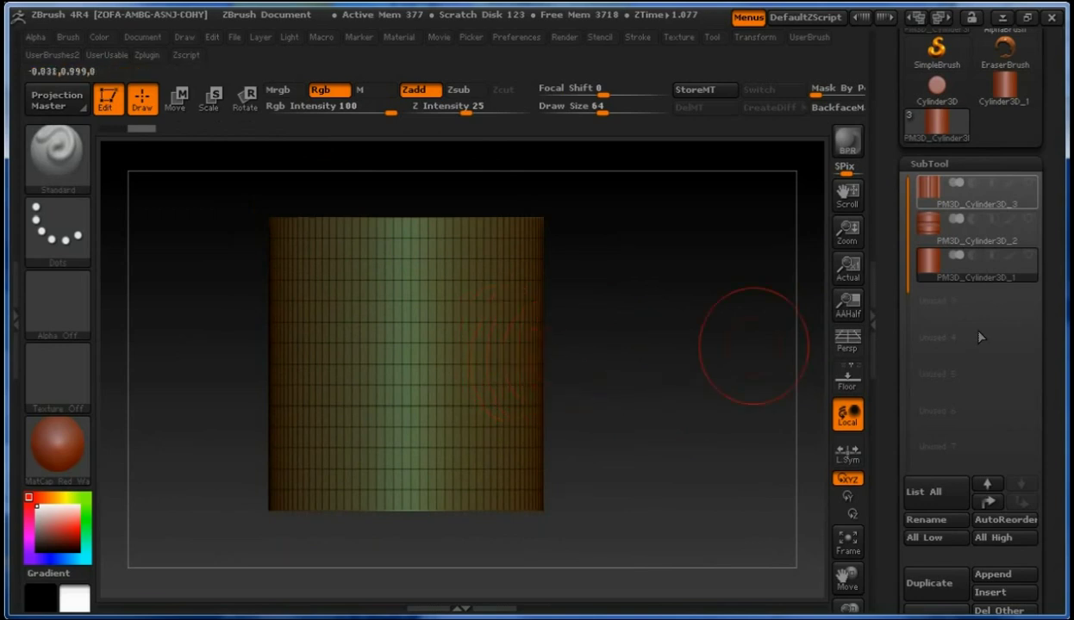
drag(1037, 327, 1055, 569)
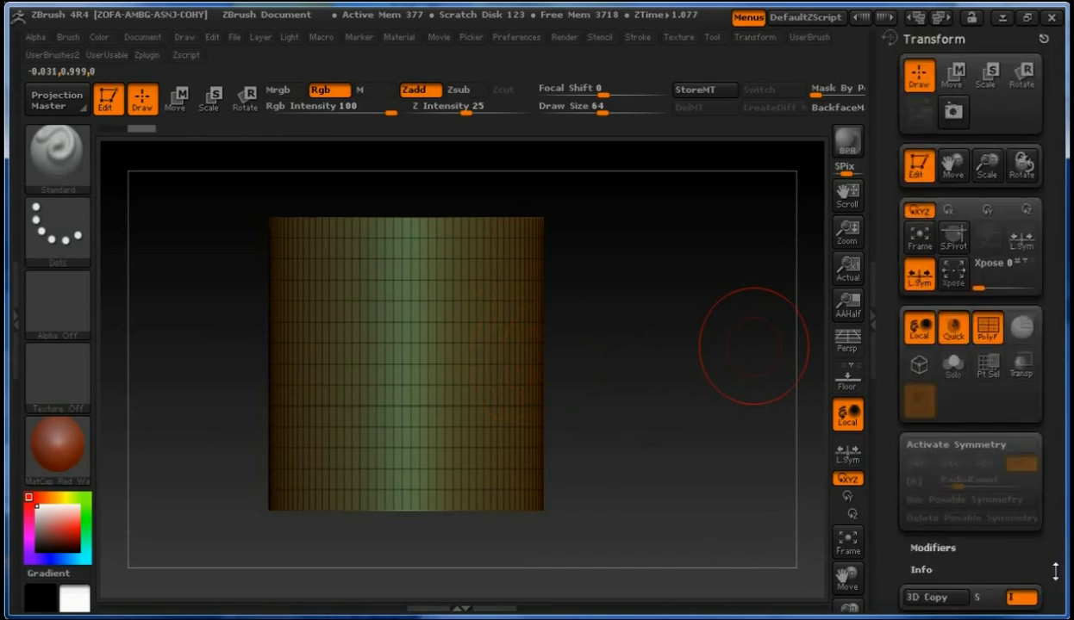
click(954, 445)
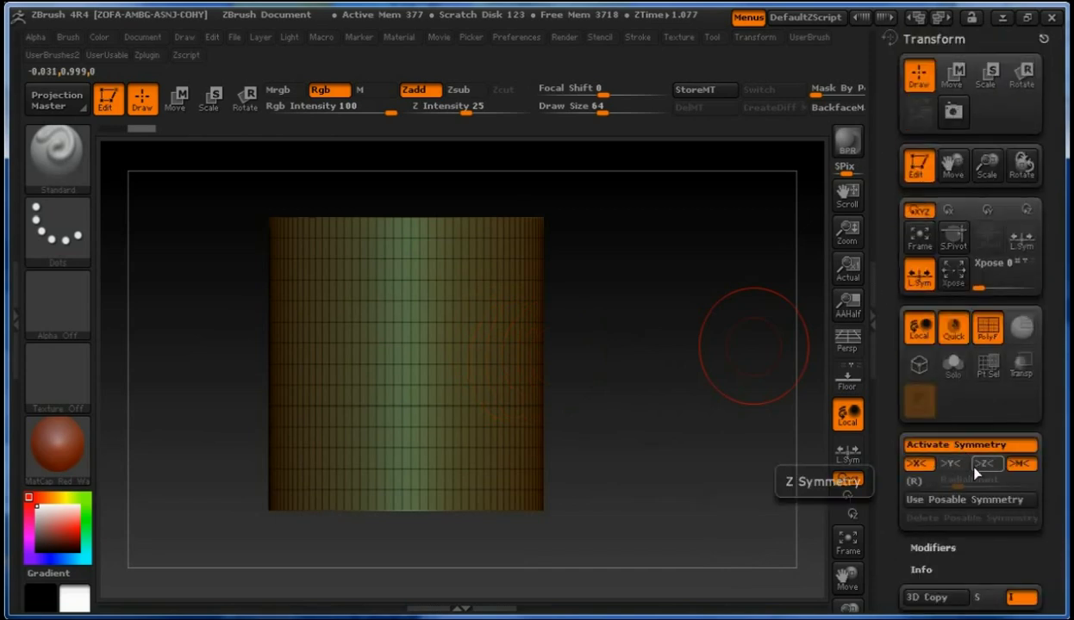
click(987, 465)
click(920, 481)
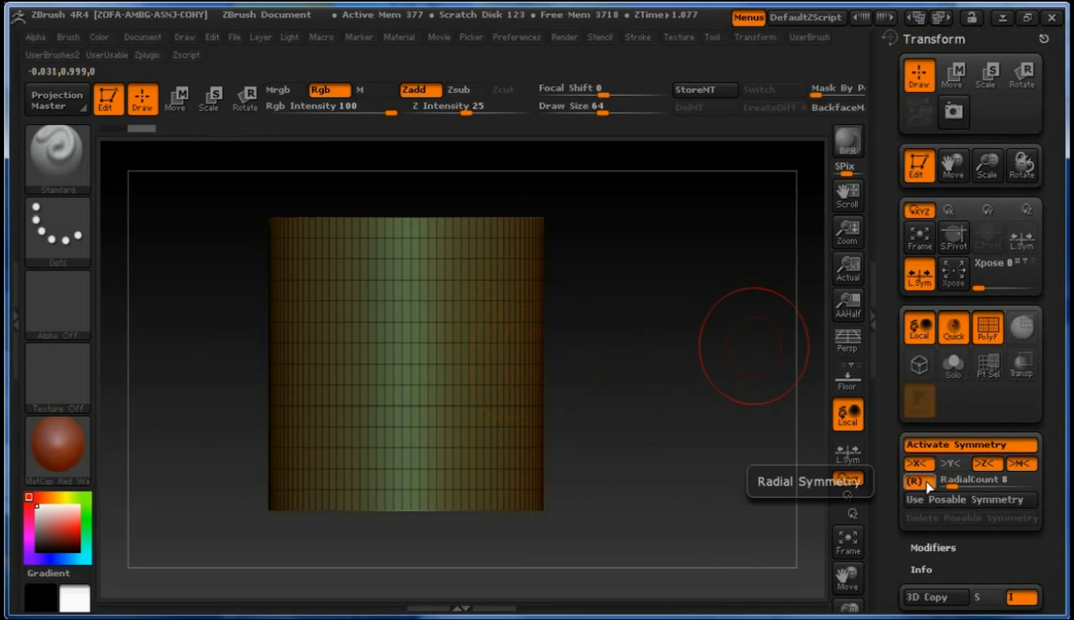
drag(956, 486, 959, 485)
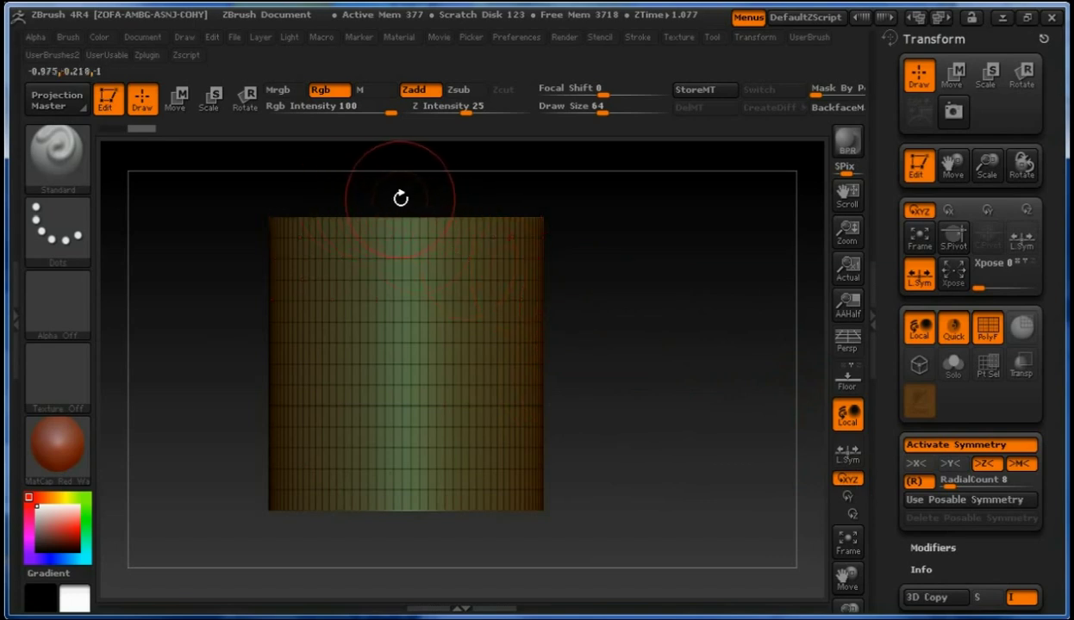
Mask evenly spaced vertical stripes around the cylinder plus its top and bottom bands, leaving rectangular panels unmasked
mouse_move(399, 205)
ctrl+mouse_down()
mouse_move(403, 550)
mouse_move(437, 555)
mouse_move(437, 545)
ctrl+mouse_up()
drag(597, 390, 623, 393)
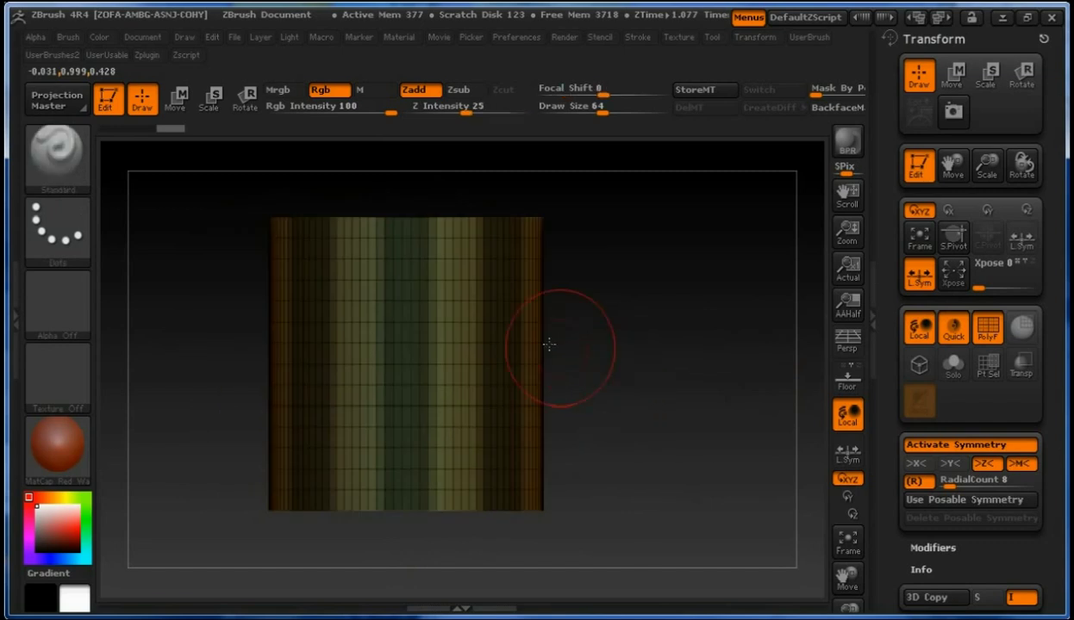
ctrl+drag(228, 209, 587, 271)
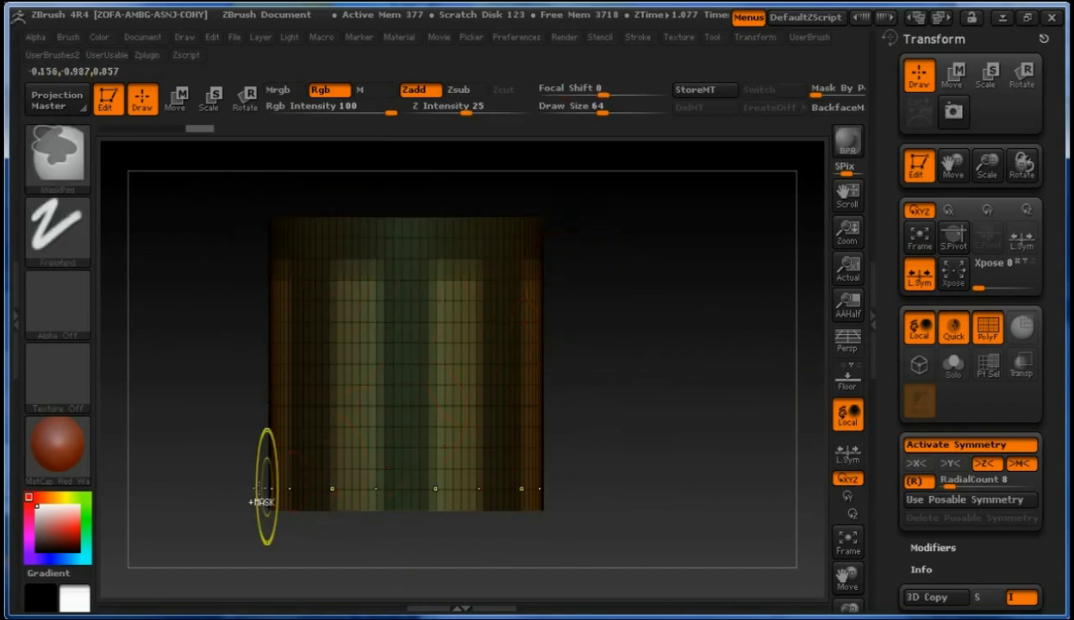
mouse_move(245, 460)
ctrl+mouse_down()
mouse_move(356, 498)
mouse_move(608, 532)
mouse_move(611, 515)
ctrl+mouse_up()
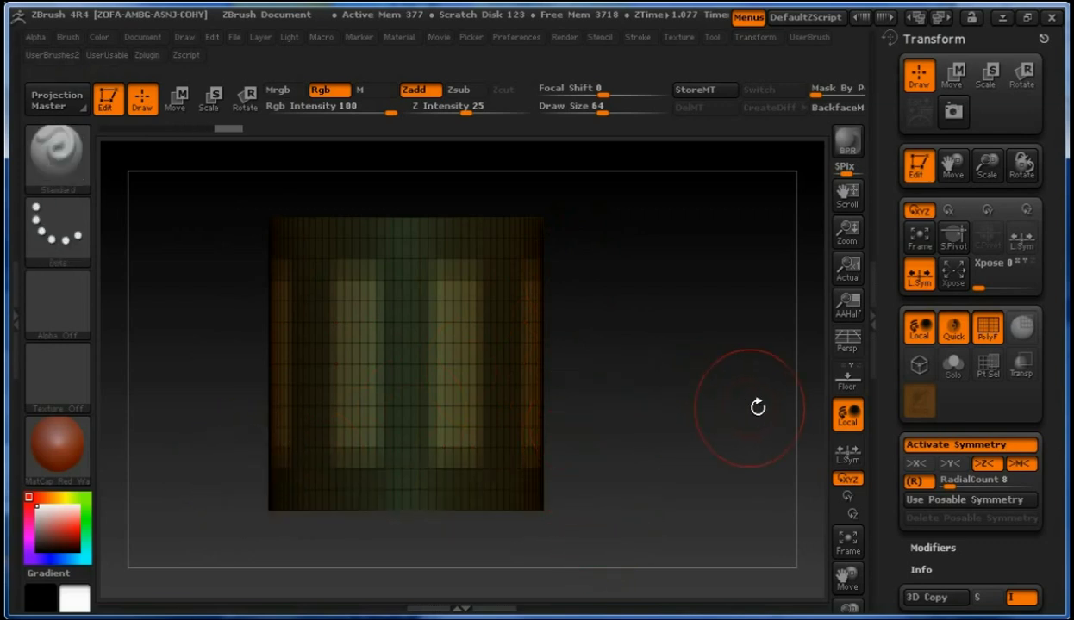
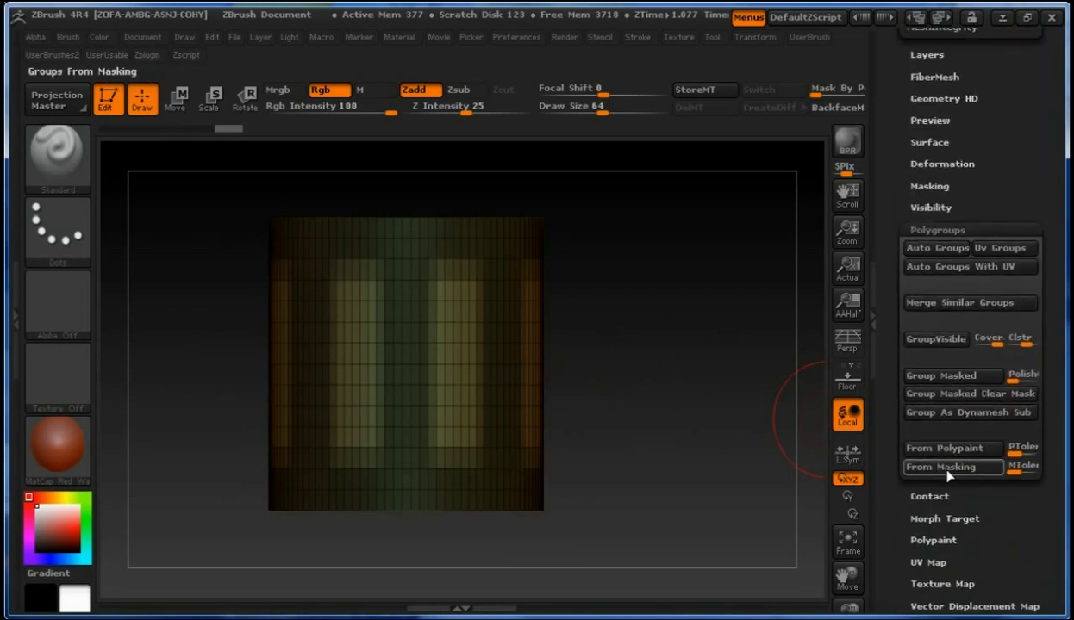
Create polygroups from the masking and clear the mask
click(956, 468)
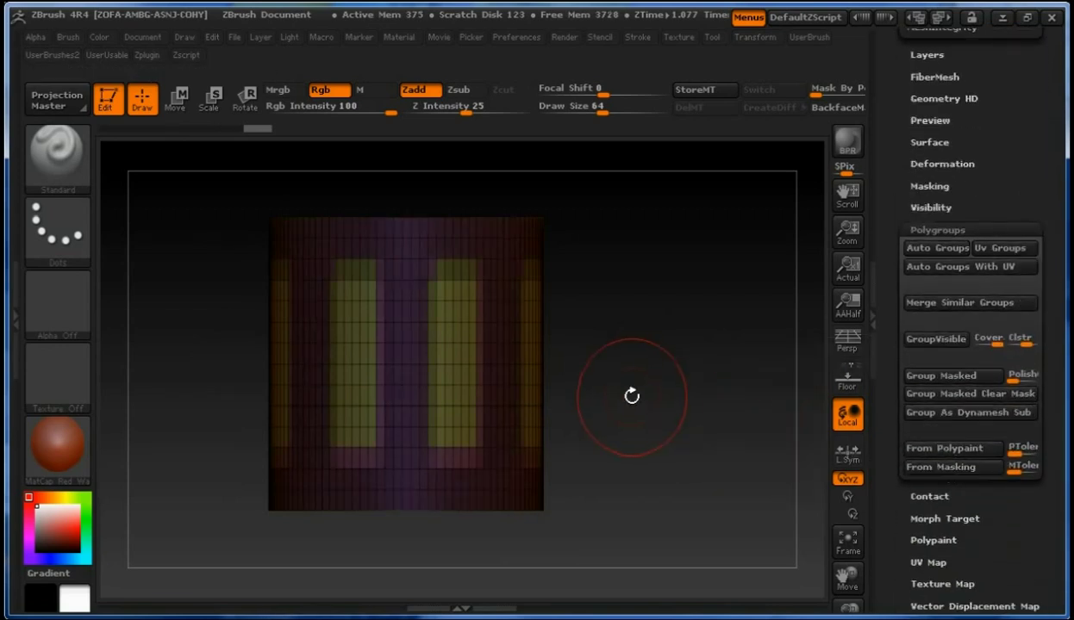
key(ctrl)
key(ctrl)
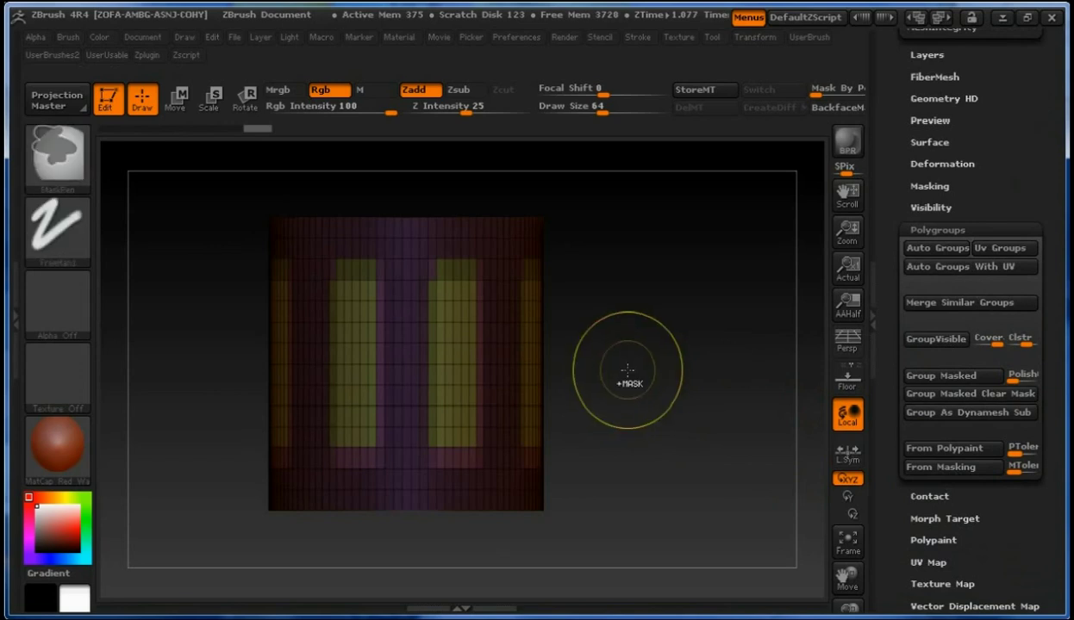
mouse_move(628, 372)
ctrl+mouse_down()
mouse_move(641, 403)
mouse_move(629, 393)
mouse_move(703, 392)
ctrl+mouse_up()
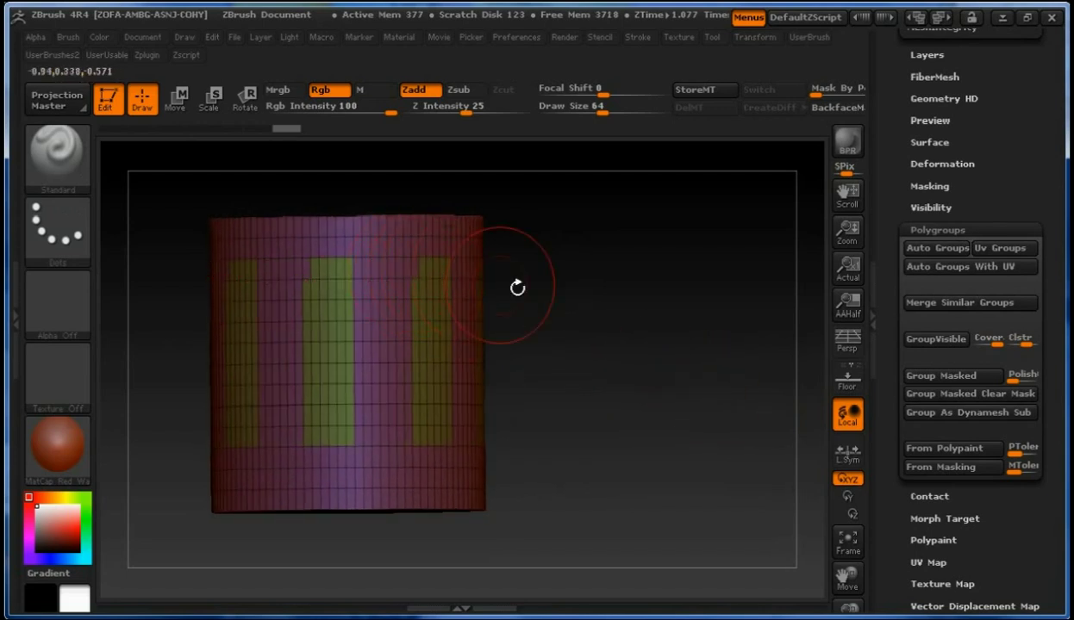
Isolate the green panel polygroup, hide its uneven top row of polygons, and group the remaining visible panels
drag(638, 321, 554, 306)
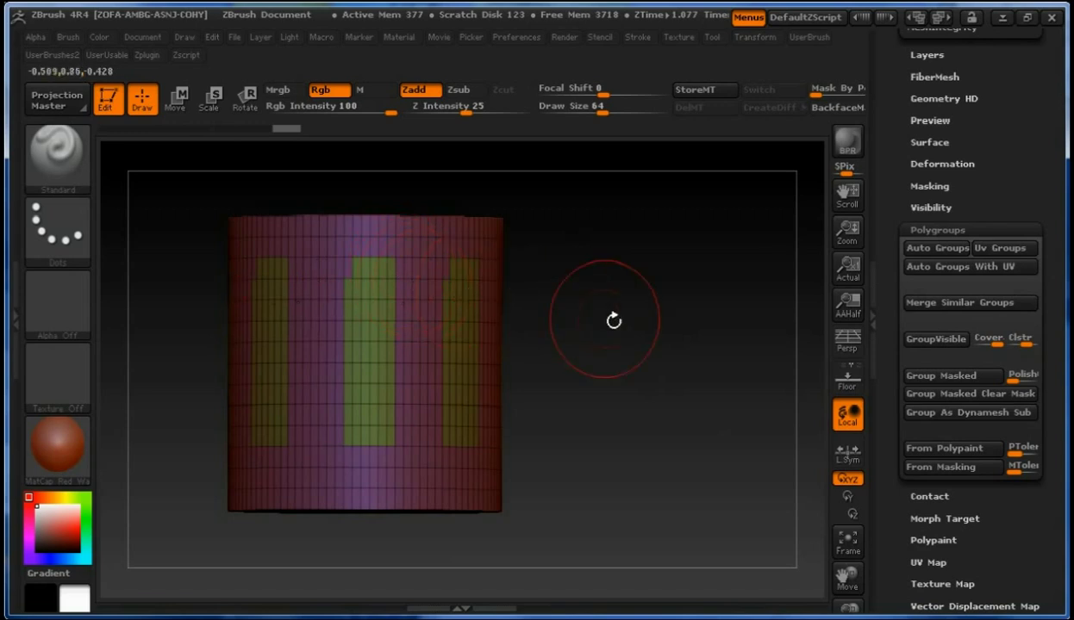
drag(618, 338, 625, 340)
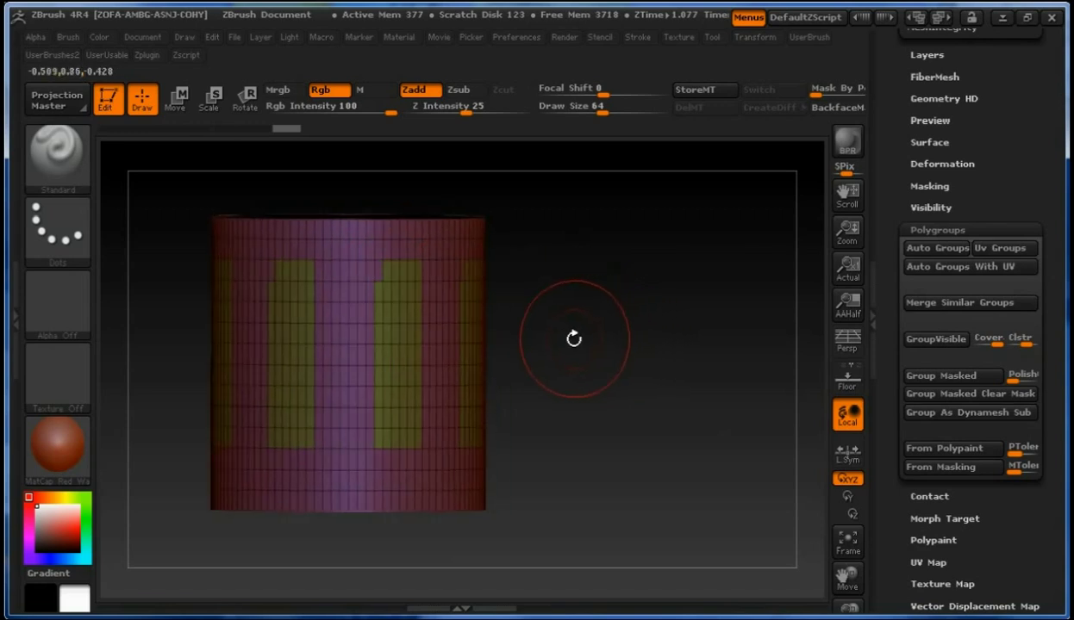
ctrl+shift+click(413, 369)
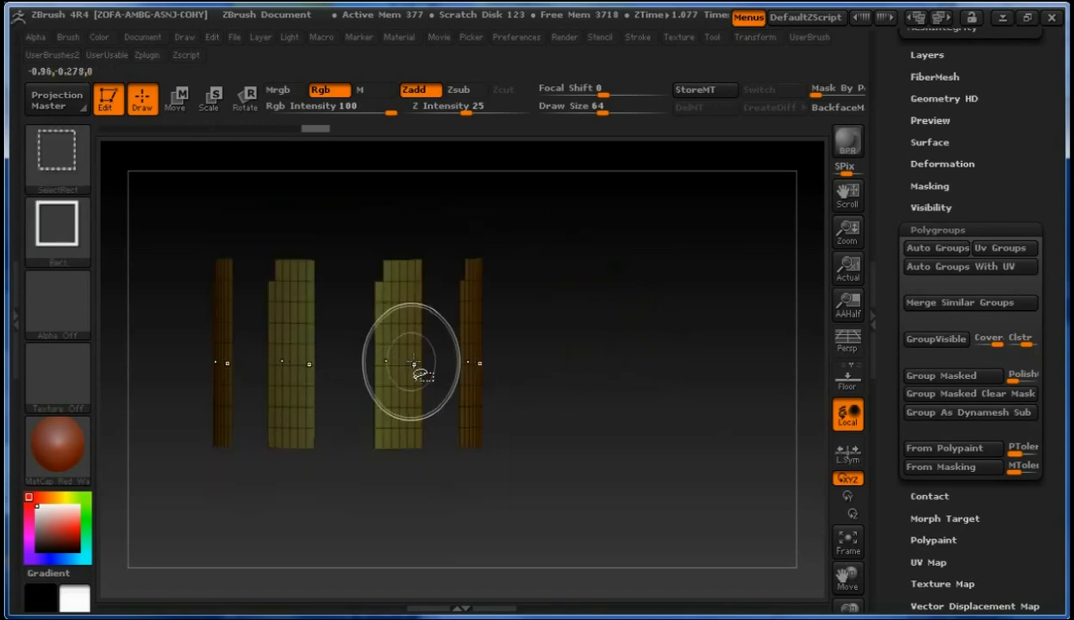
key(f)
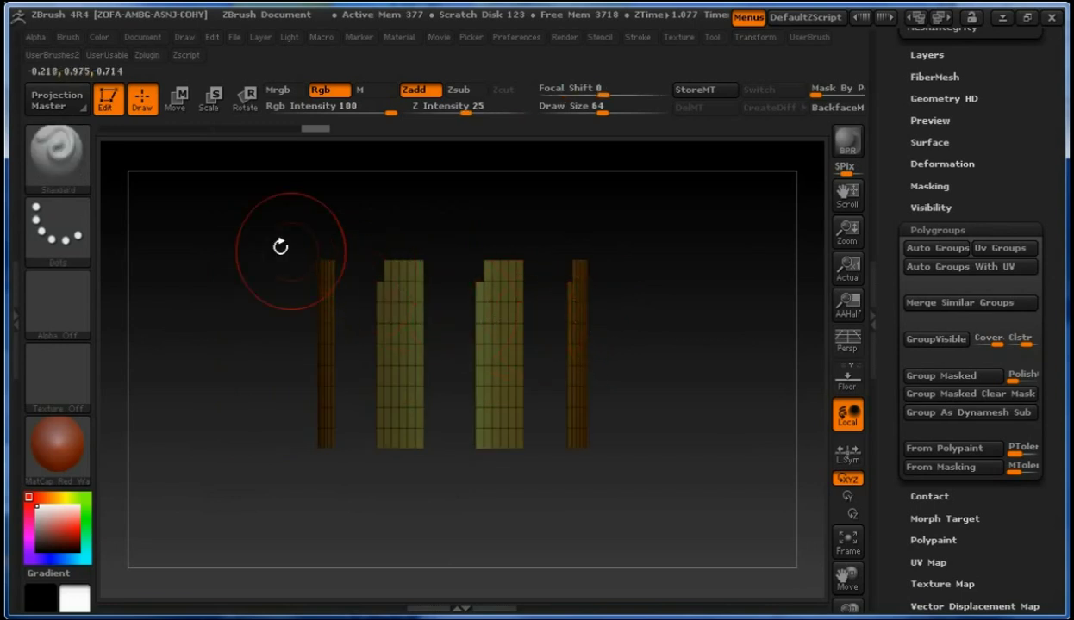
key(ctrl+shift)
ctrl+shift+drag(283, 232, 642, 274)
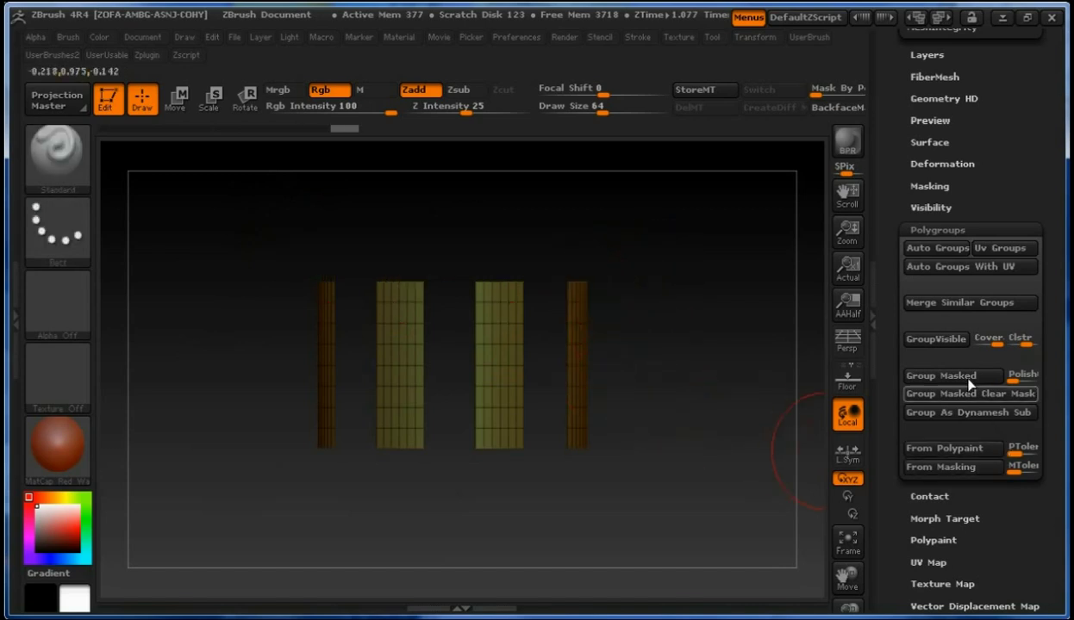
click(939, 341)
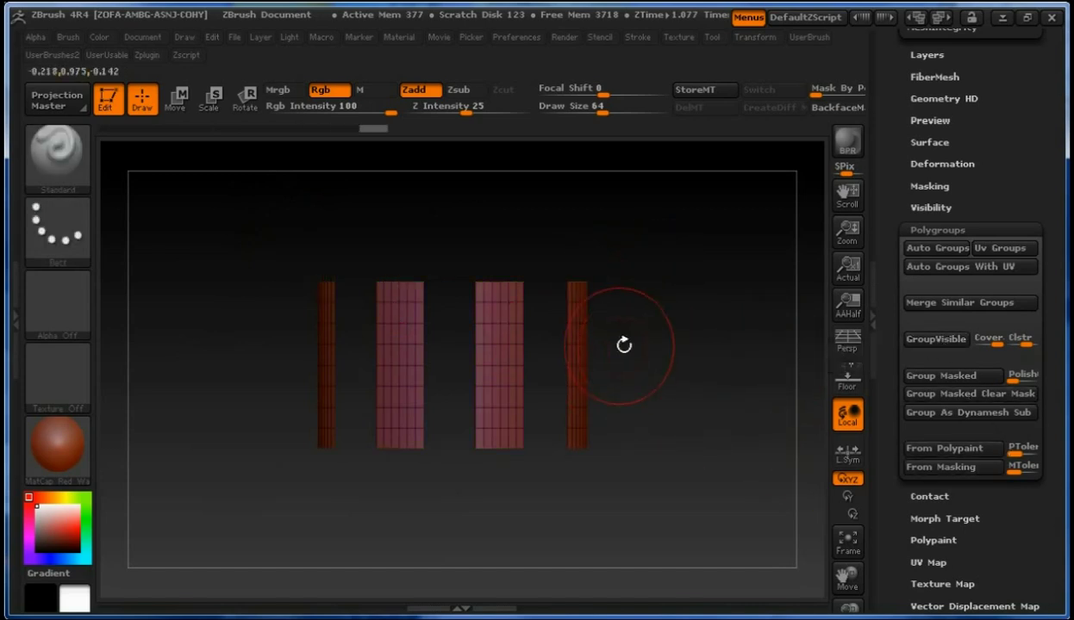
Invert the visibility, merge the surrounding cylinder frame into a single polygroup, and show the whole mesh
key(ctrl+shift)
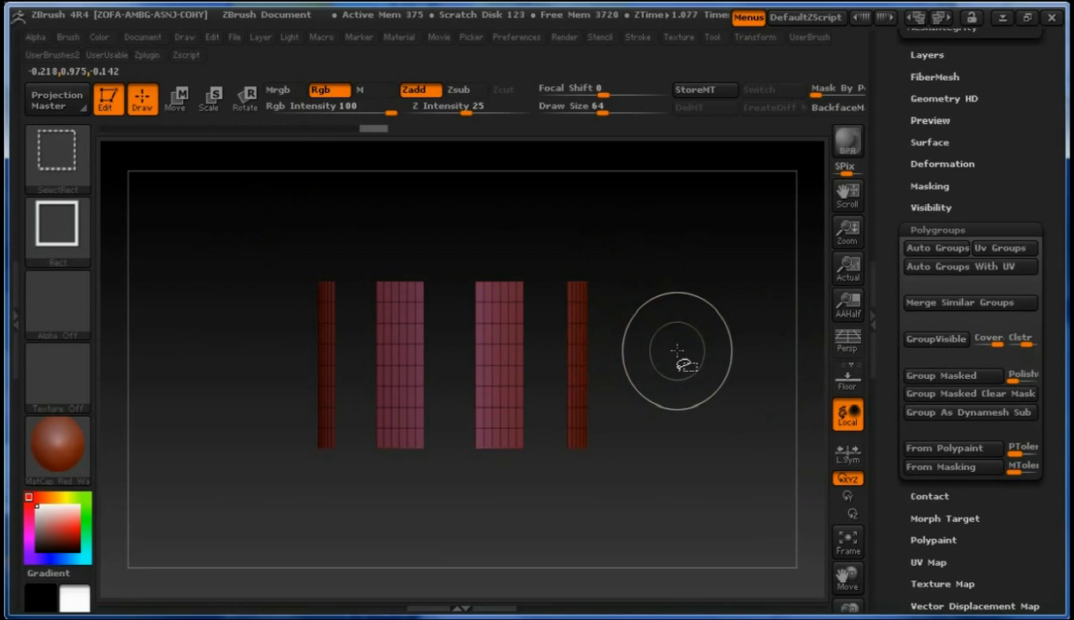
ctrl+shift+drag(676, 351, 692, 376)
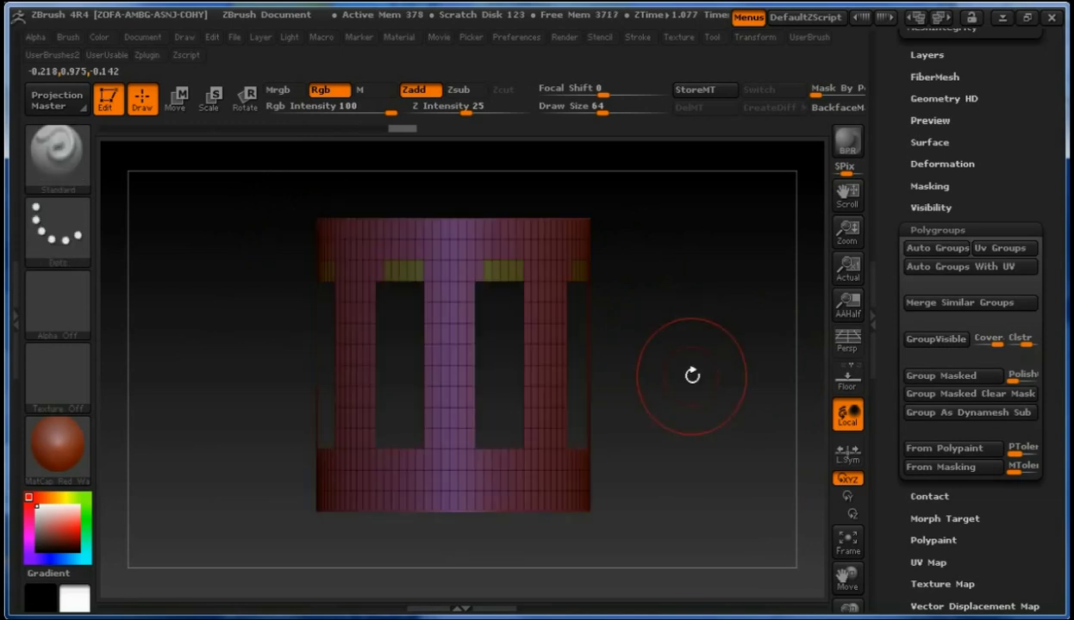
click(918, 341)
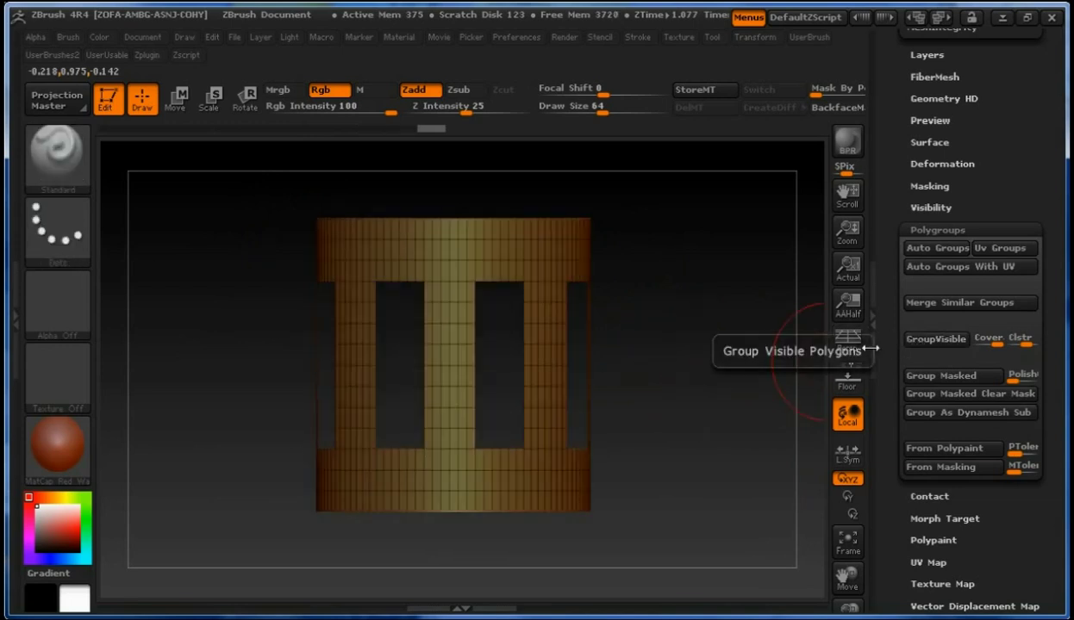
key(ctrl+shift)
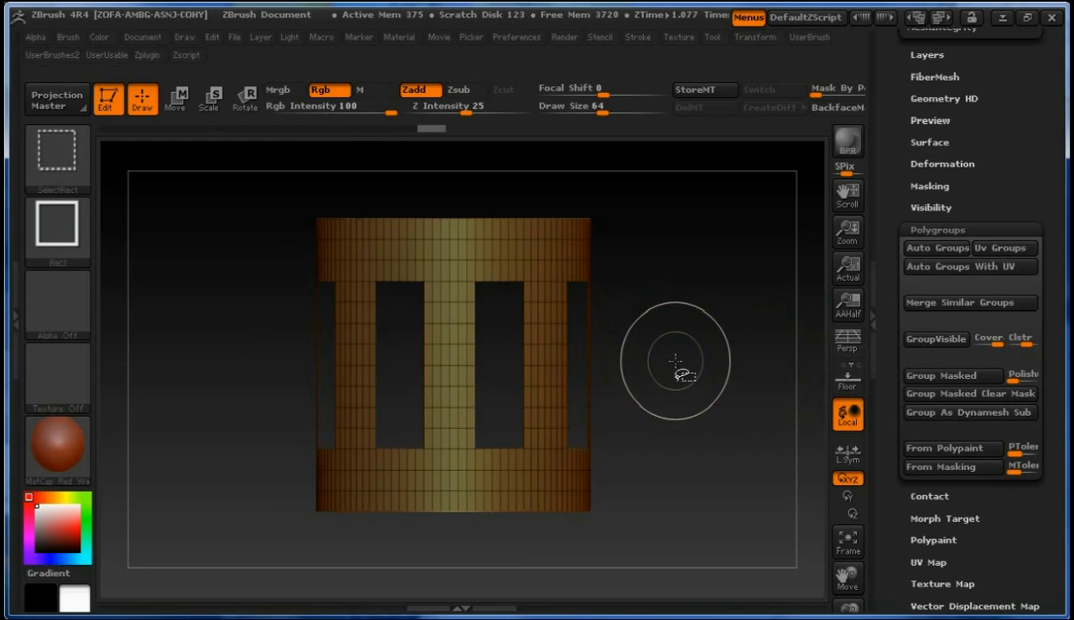
ctrl+shift+click(676, 360)
Isolate the pink panel polygroup and apply an Edge Loop to it with Crisp enabled
mouse_move(678, 359)
mouse_down()
mouse_move(712, 365)
mouse_move(672, 369)
mouse_move(701, 364)
mouse_up()
key(ctrl+shift)
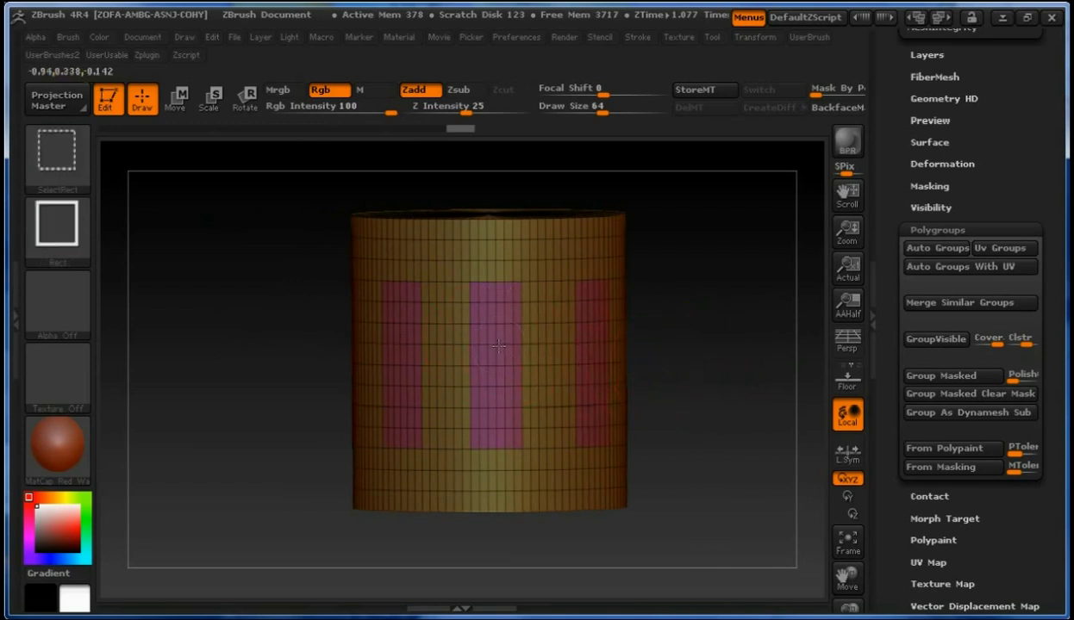
ctrl+shift+click(504, 360)
drag(1053, 326, 1062, 457)
drag(1053, 399, 1053, 420)
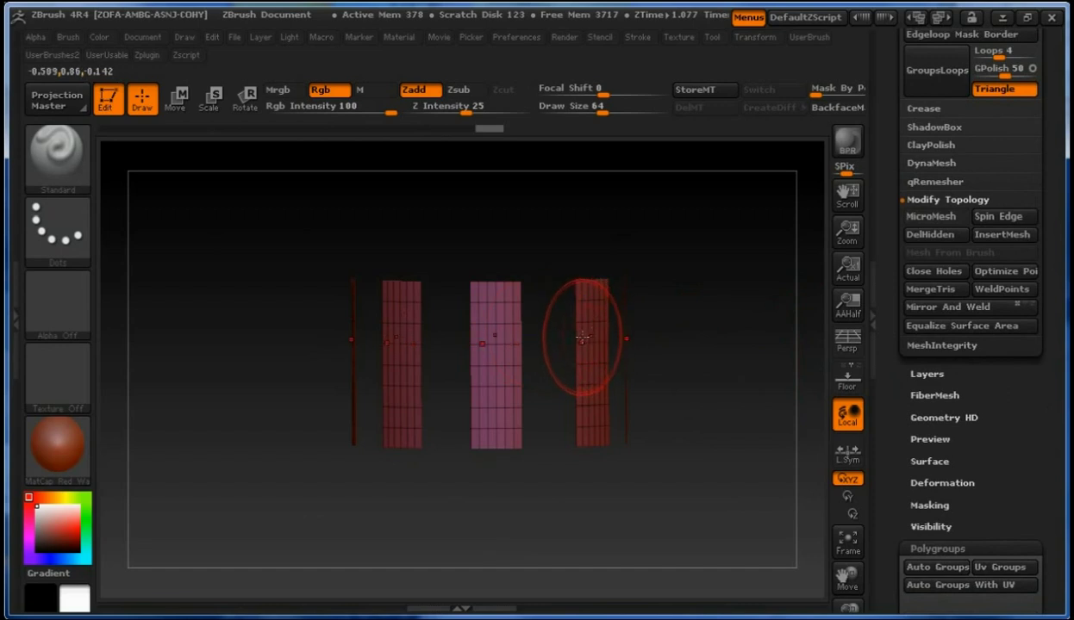
drag(1038, 392, 1048, 544)
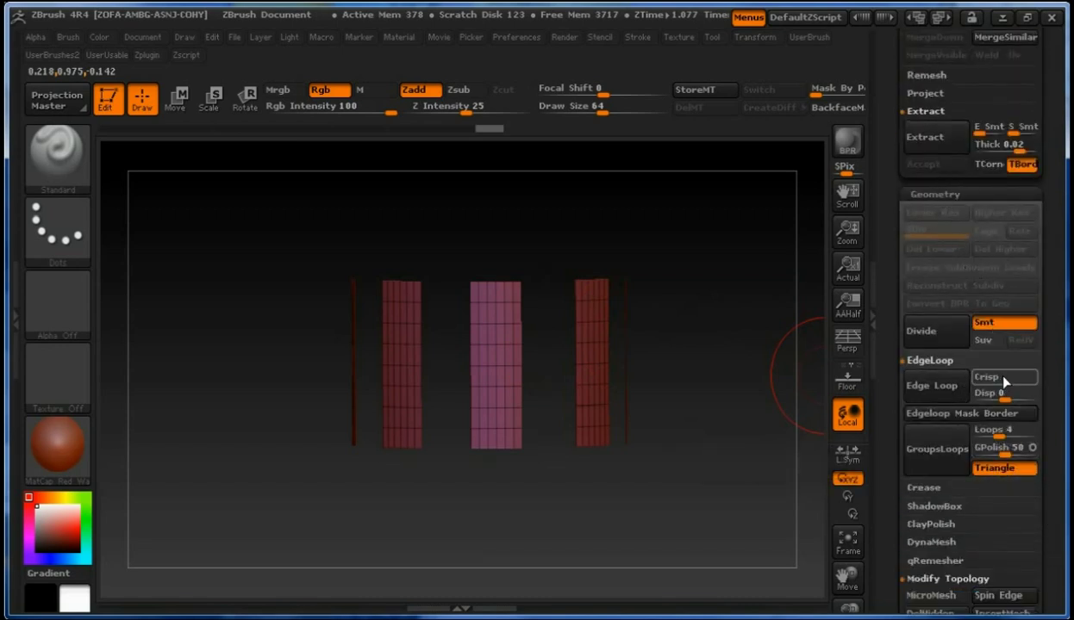
click(974, 372)
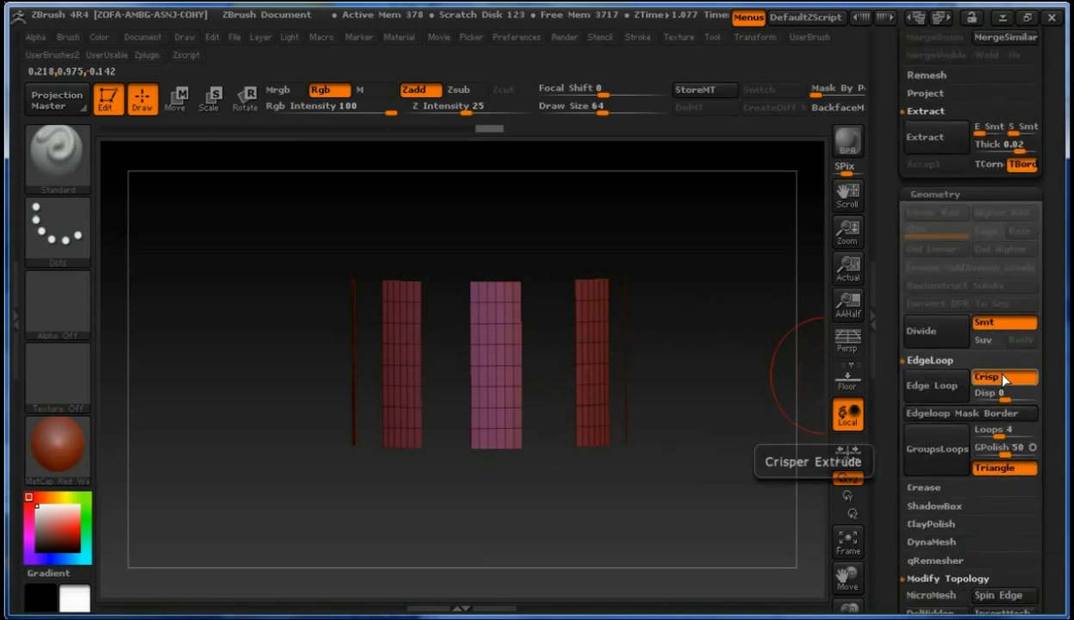
click(943, 389)
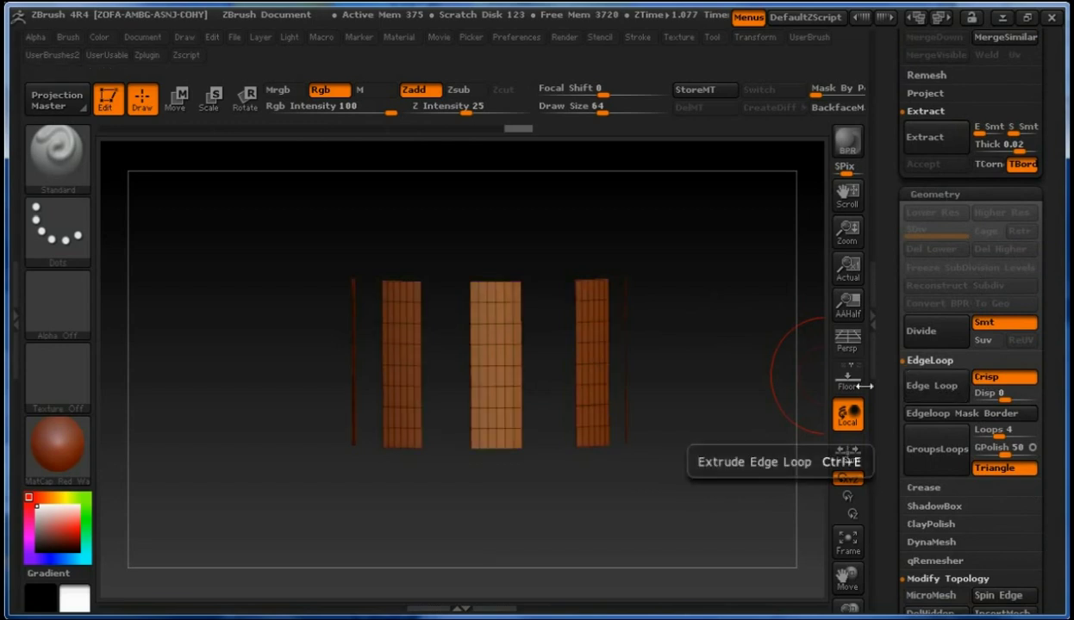
Examine the edge-looped panels up close and within the full cylinder, and isolate the panels again
drag(719, 360, 624, 454)
drag(663, 373, 686, 447)
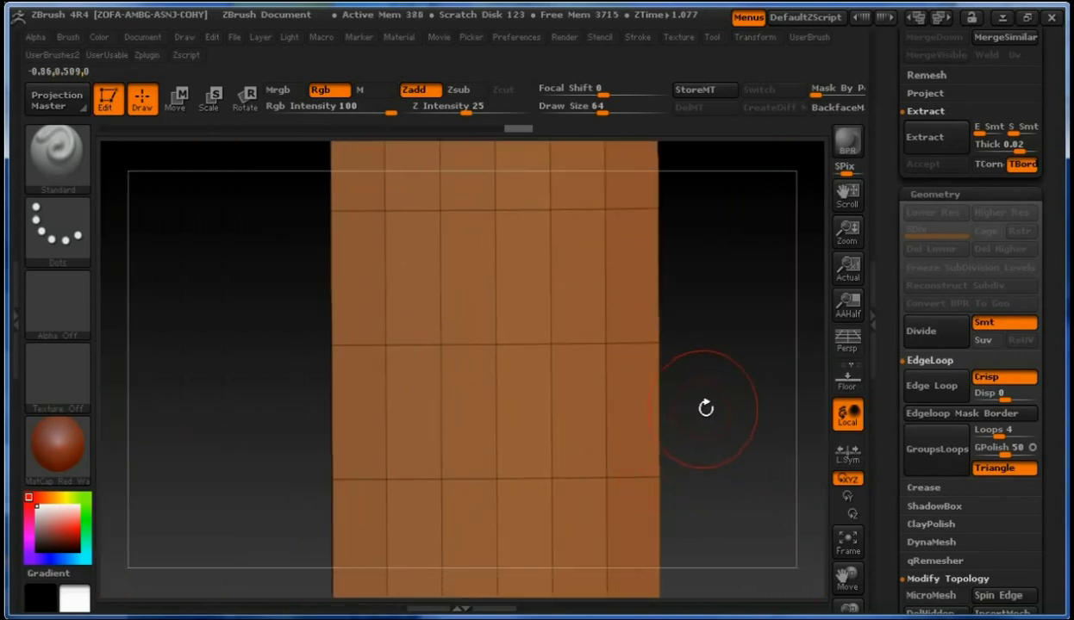
mouse_move(719, 409)
mouse_down()
mouse_move(697, 409)
mouse_move(722, 405)
mouse_up()
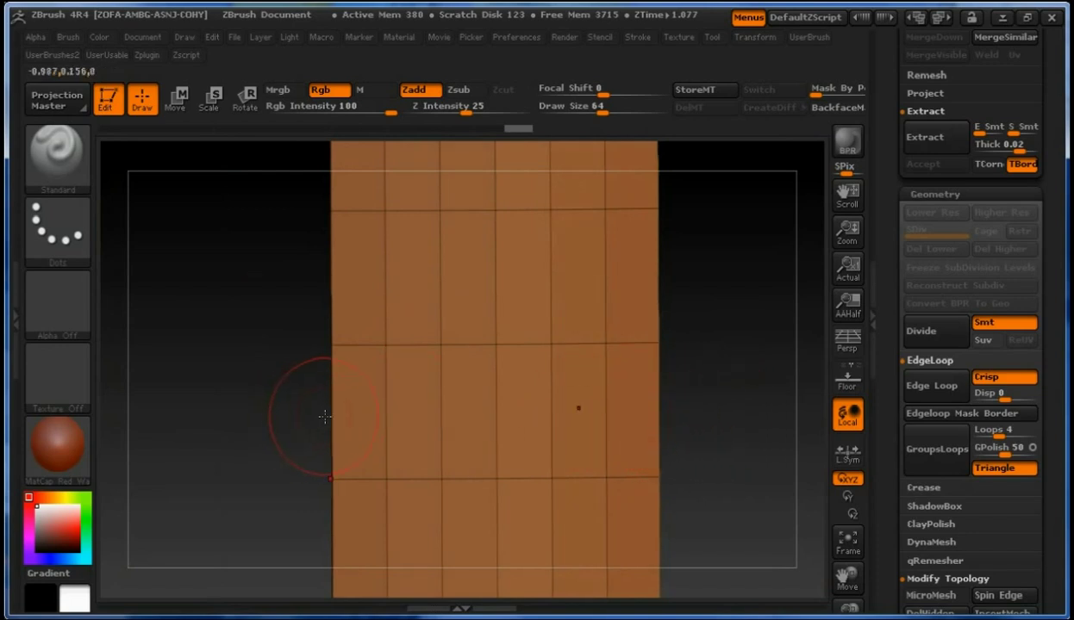
drag(273, 434, 347, 395)
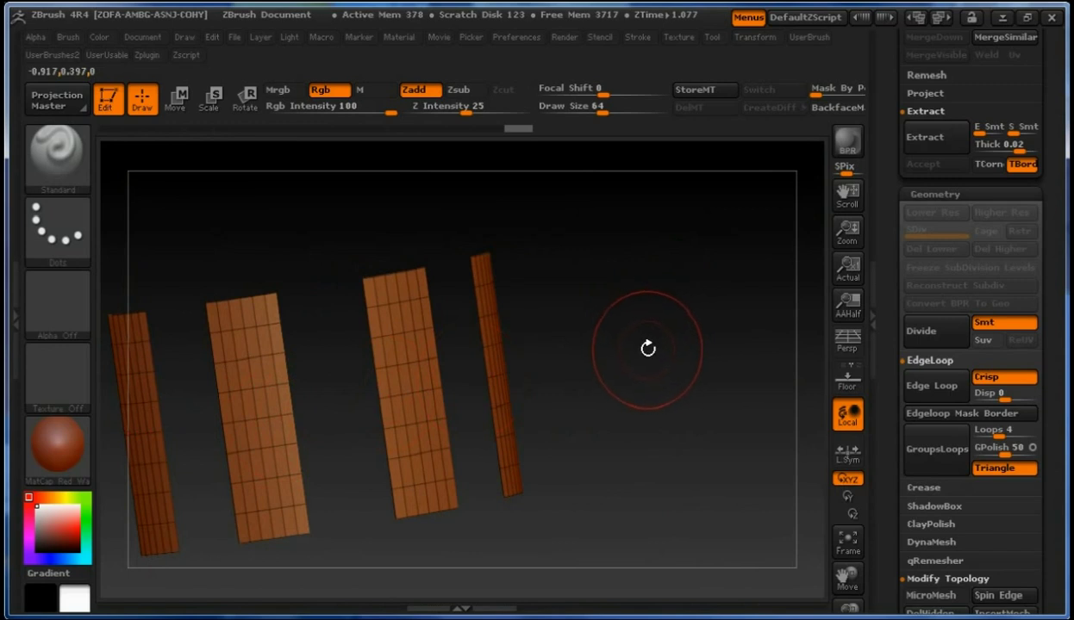
drag(648, 348, 642, 350)
drag(546, 390, 493, 315)
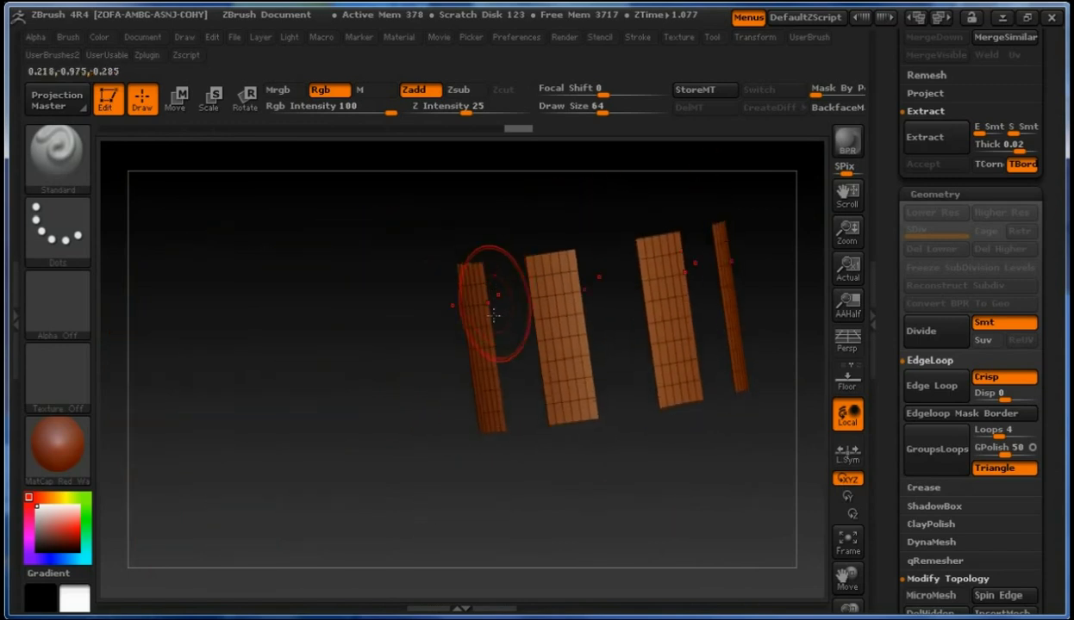
ctrl+shift+click(372, 403)
mouse_move(338, 408)
mouse_down()
mouse_move(359, 412)
mouse_move(390, 395)
mouse_up()
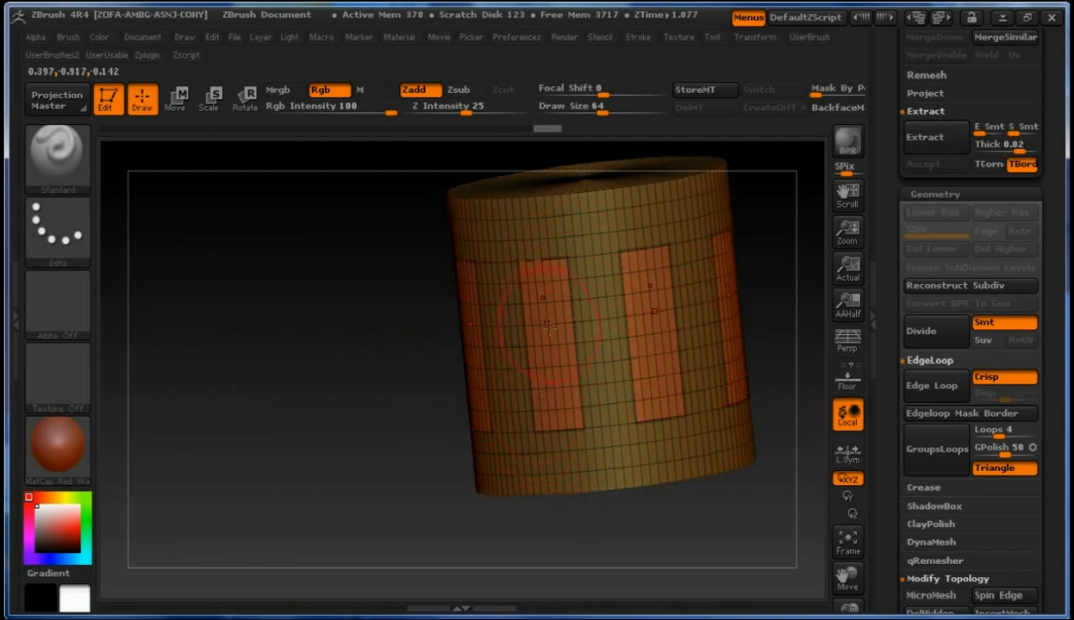
mouse_move(330, 381)
mouse_down()
mouse_move(391, 371)
mouse_move(271, 411)
mouse_move(245, 409)
mouse_move(279, 384)
mouse_up()
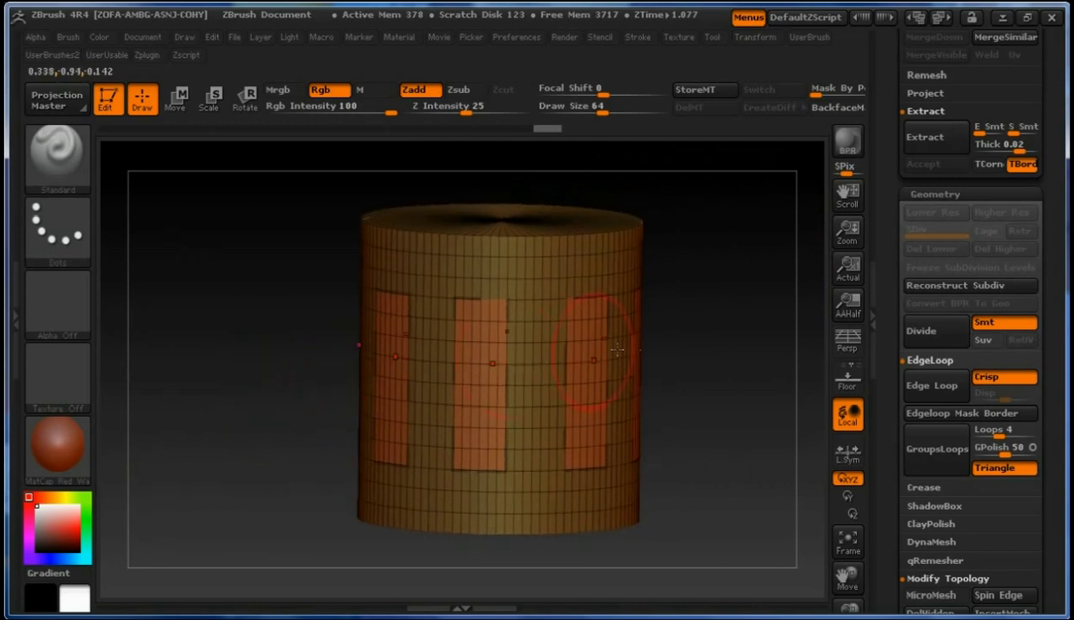
mouse_move(692, 343)
mouse_down()
mouse_move(705, 343)
mouse_move(686, 338)
mouse_up()
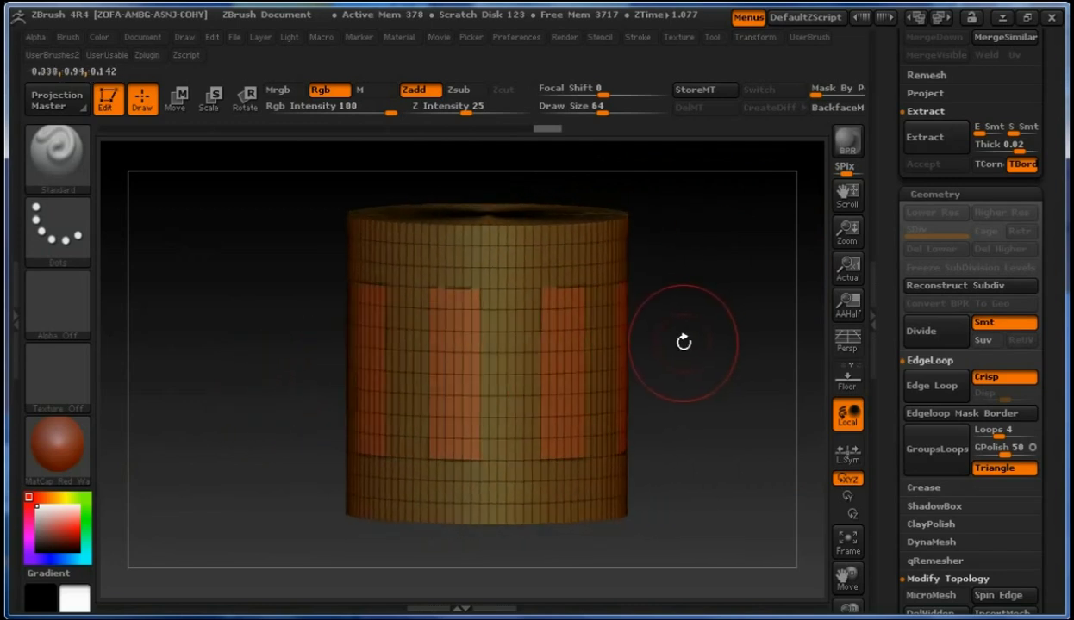
ctrl+shift+click(566, 370)
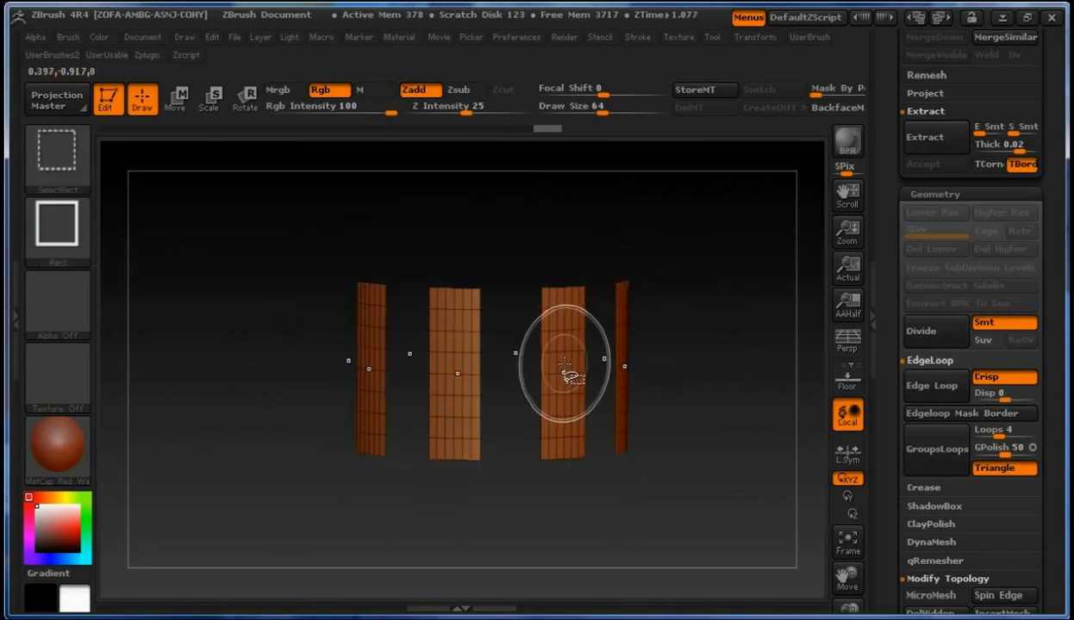
Mask the whole cylinder except the rectangular panels, with the full mesh shown
ctrl+click(678, 352)
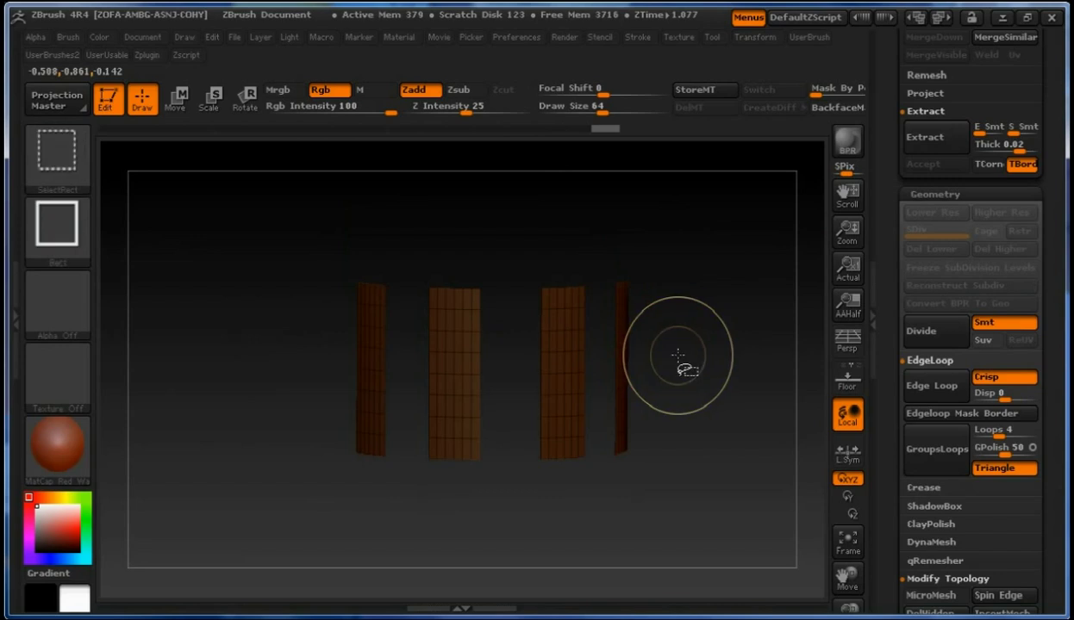
ctrl+shift+click(679, 353)
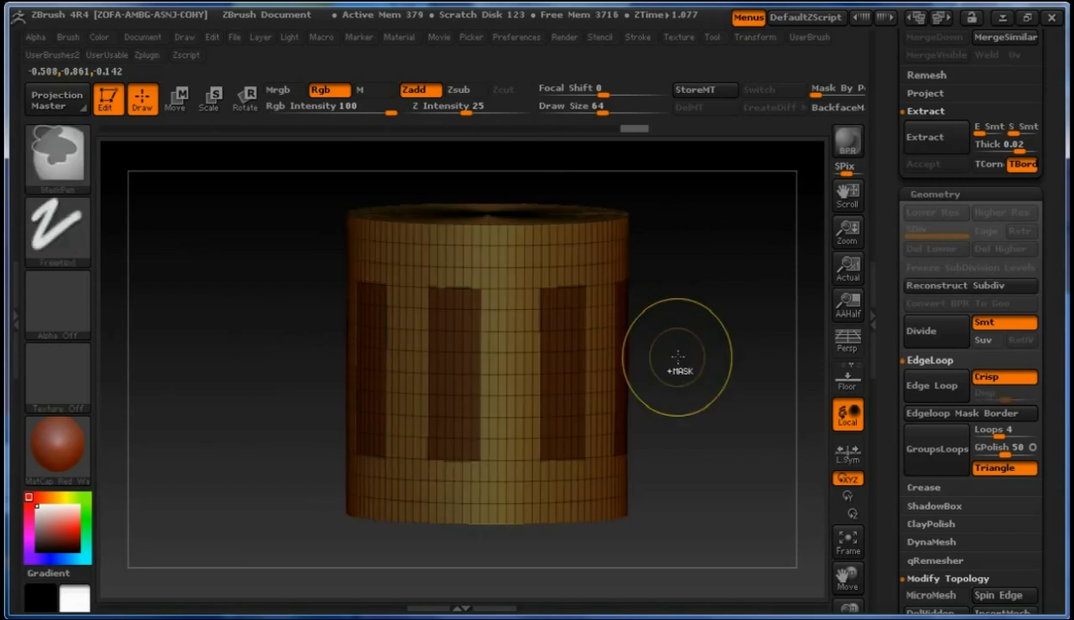
ctrl+click(677, 353)
mouse_move(687, 354)
mouse_down()
mouse_move(707, 354)
mouse_move(679, 352)
mouse_move(690, 352)
mouse_up()
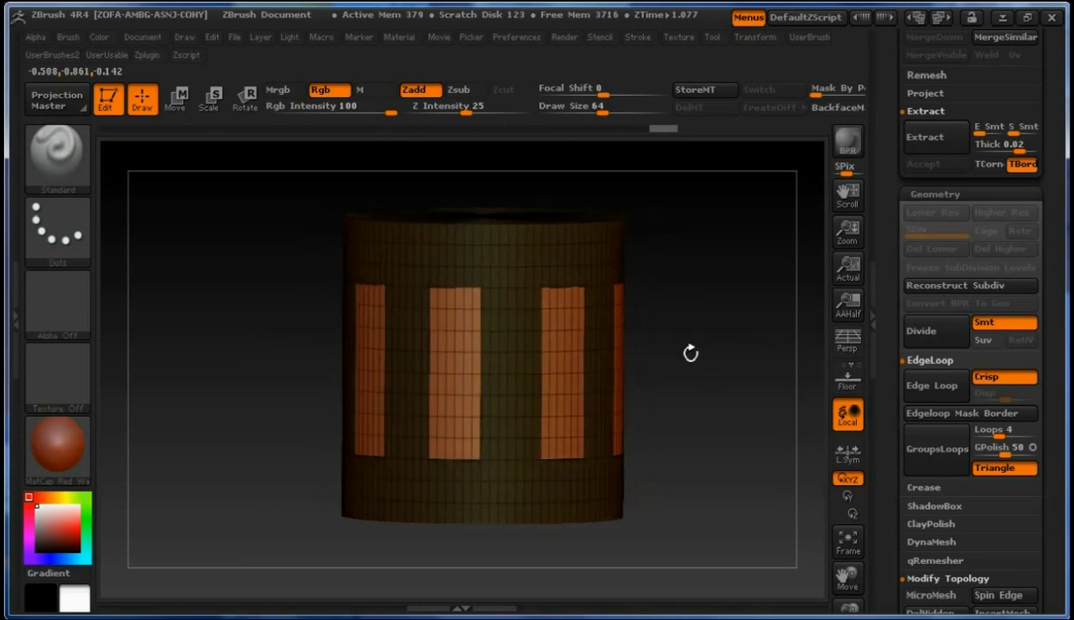
Push the unmasked panels outward from the cylinder wall with a Transpose line in Move mode, and clear the mask
click(176, 100)
drag(297, 312, 390, 307)
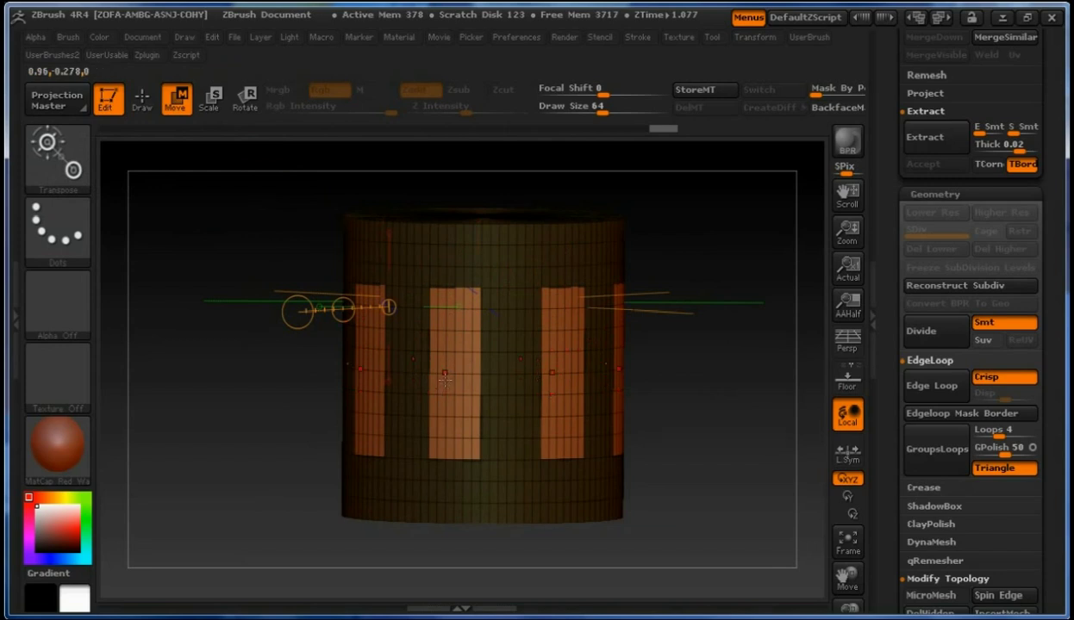
click(446, 378)
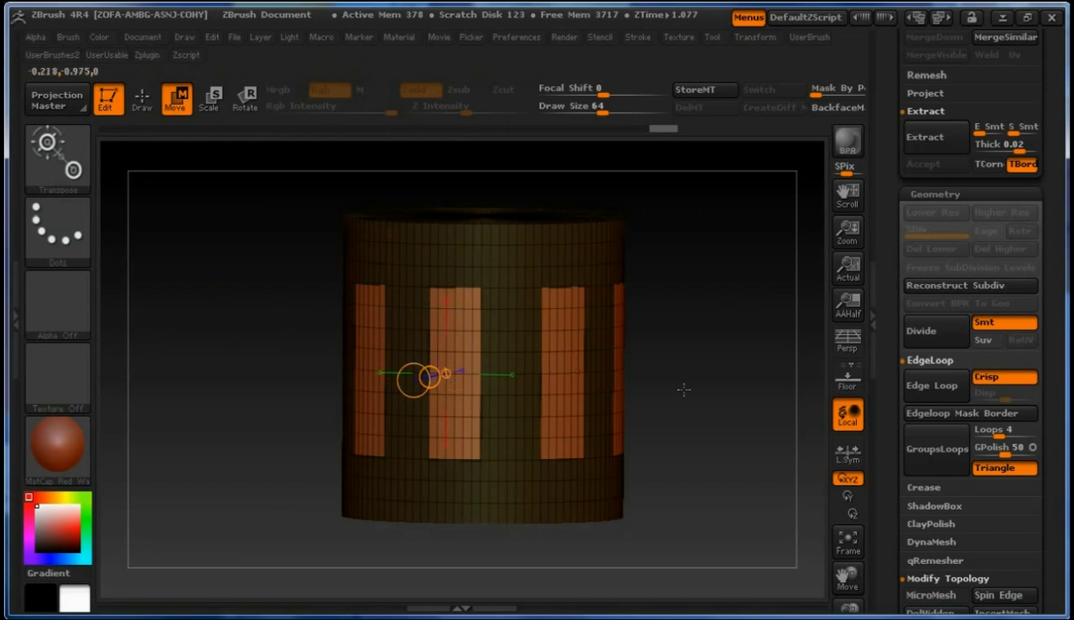
mouse_move(690, 394)
mouse_down()
mouse_move(748, 402)
mouse_move(707, 388)
mouse_up()
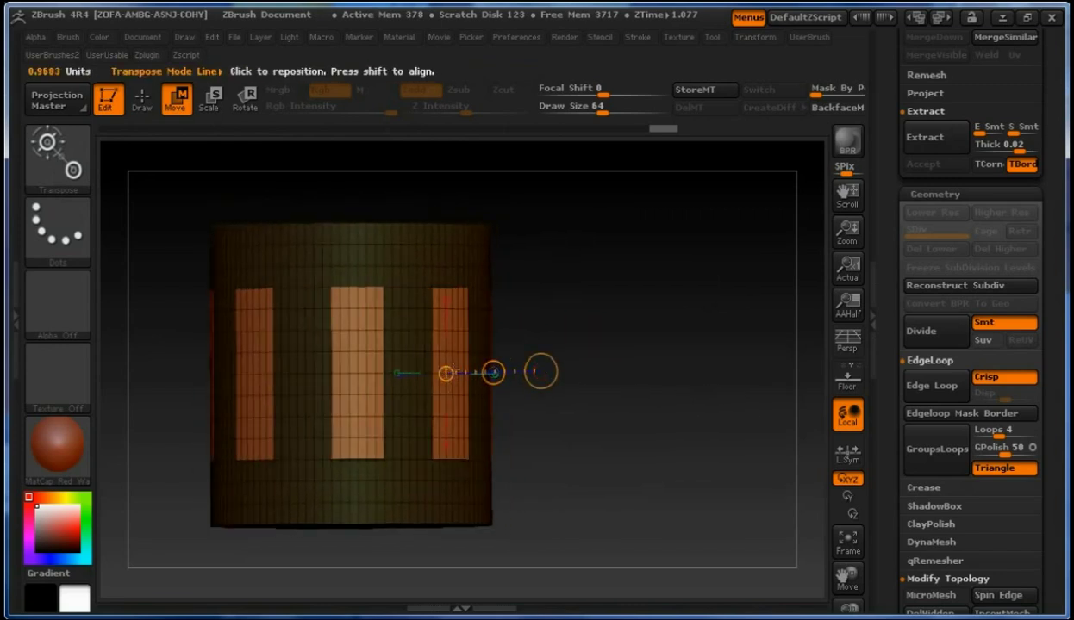
drag(618, 393, 616, 387)
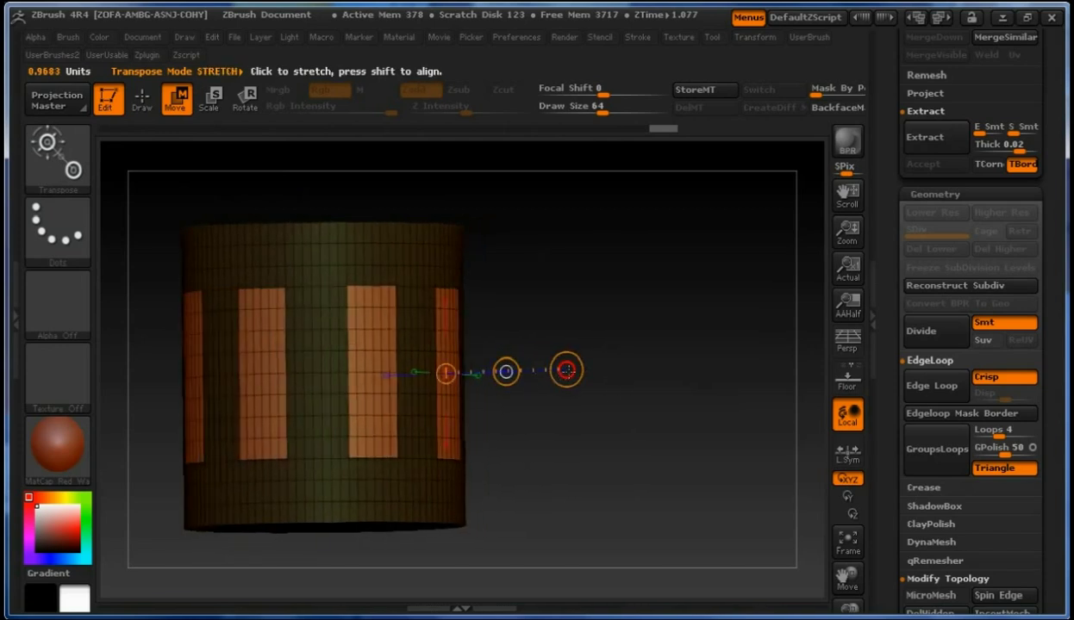
drag(566, 370, 592, 370)
drag(680, 385, 657, 373)
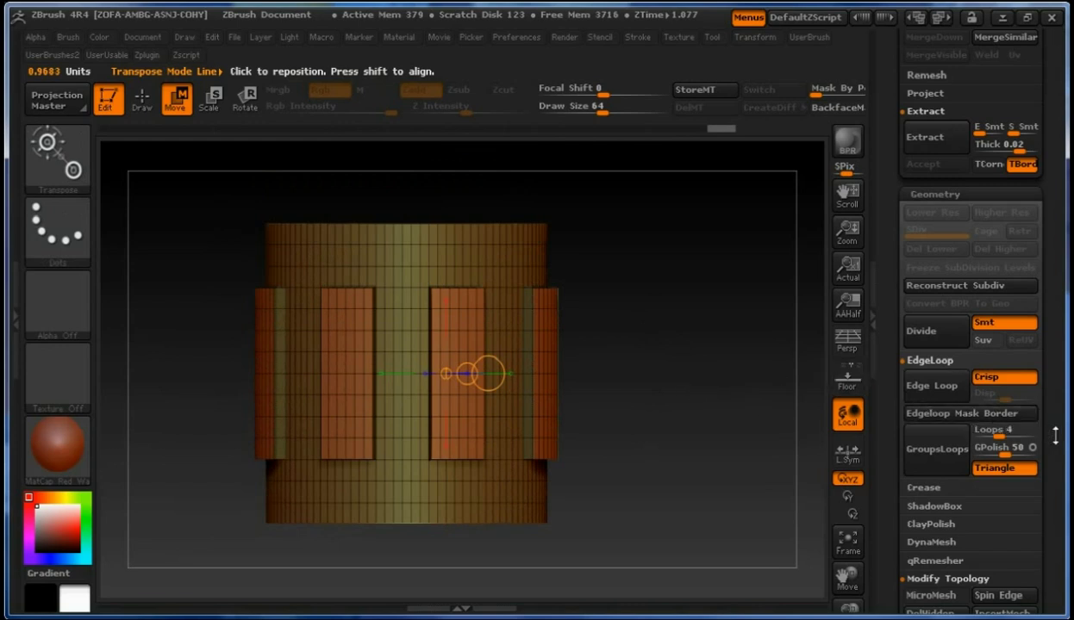
Group the entire visible mesh into a single polygroup, leave it unmasked, and return to Draw mode
drag(1059, 439, 1050, 146)
click(935, 308)
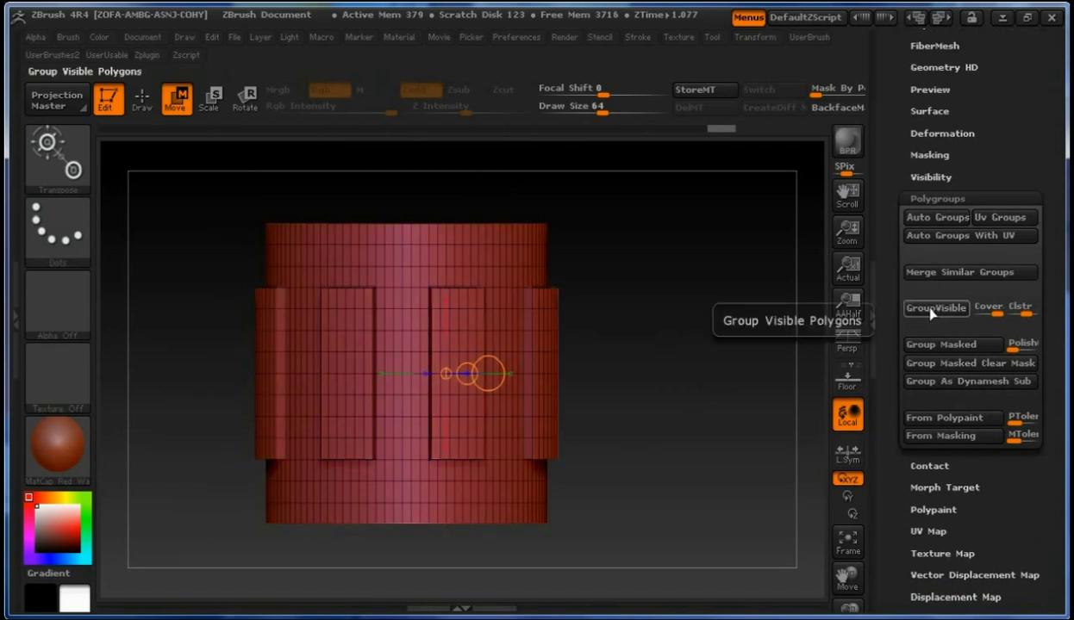
ctrl+click(657, 362)
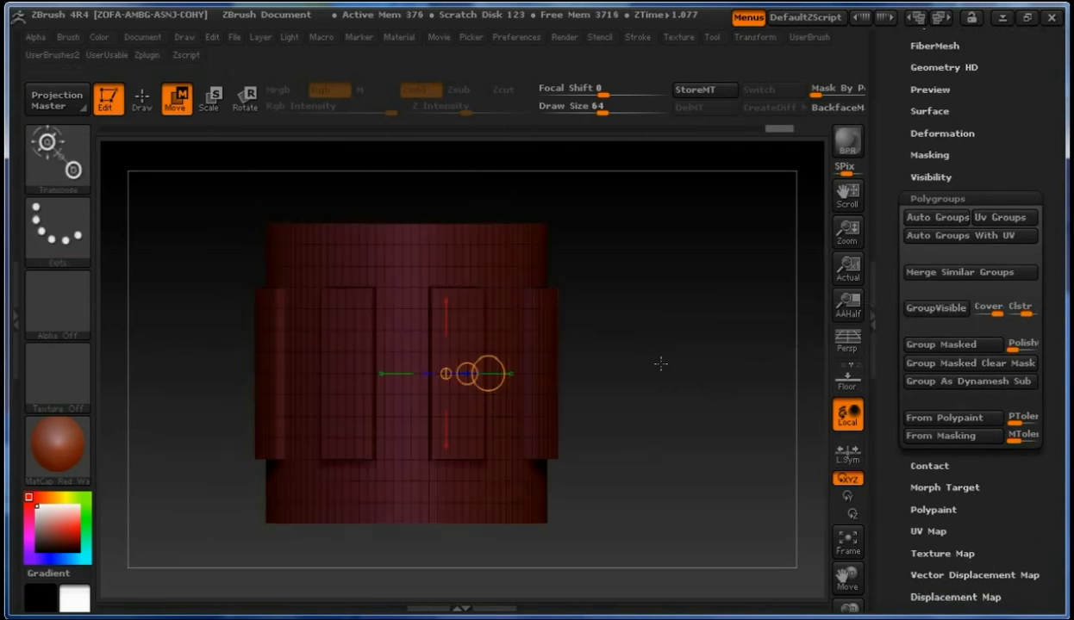
ctrl+click(662, 364)
key(q)
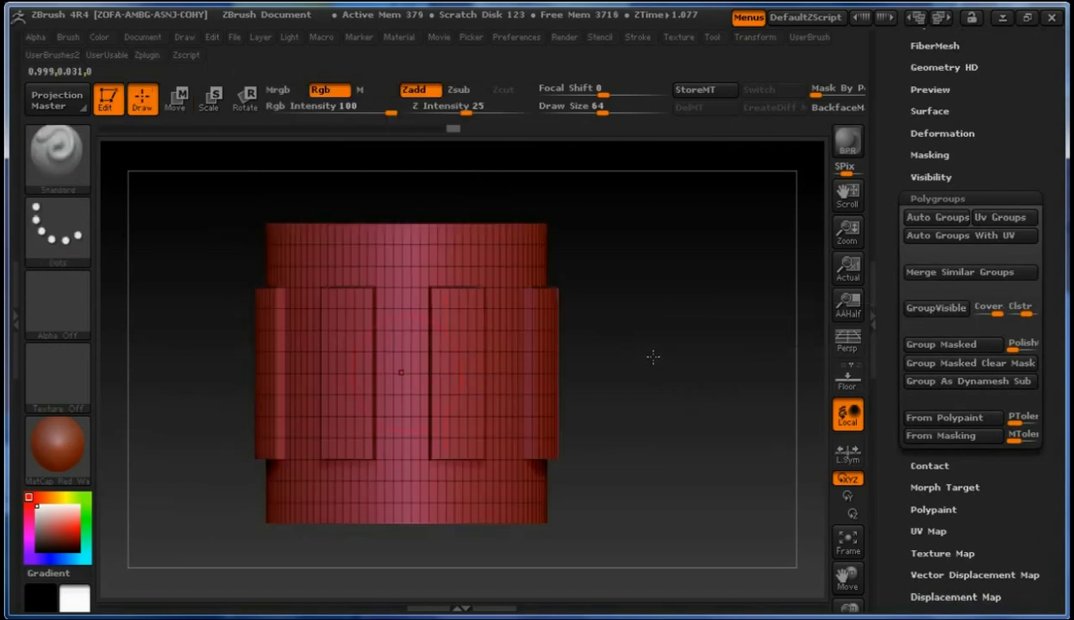
Mask everything below the cylinder's upper rows and clip the unmasked top to a smaller radius from above with ClipCircleCenter
mouse_move(621, 532)
ctrl+mouse_down()
mouse_move(327, 407)
mouse_move(218, 270)
ctrl+mouse_up()
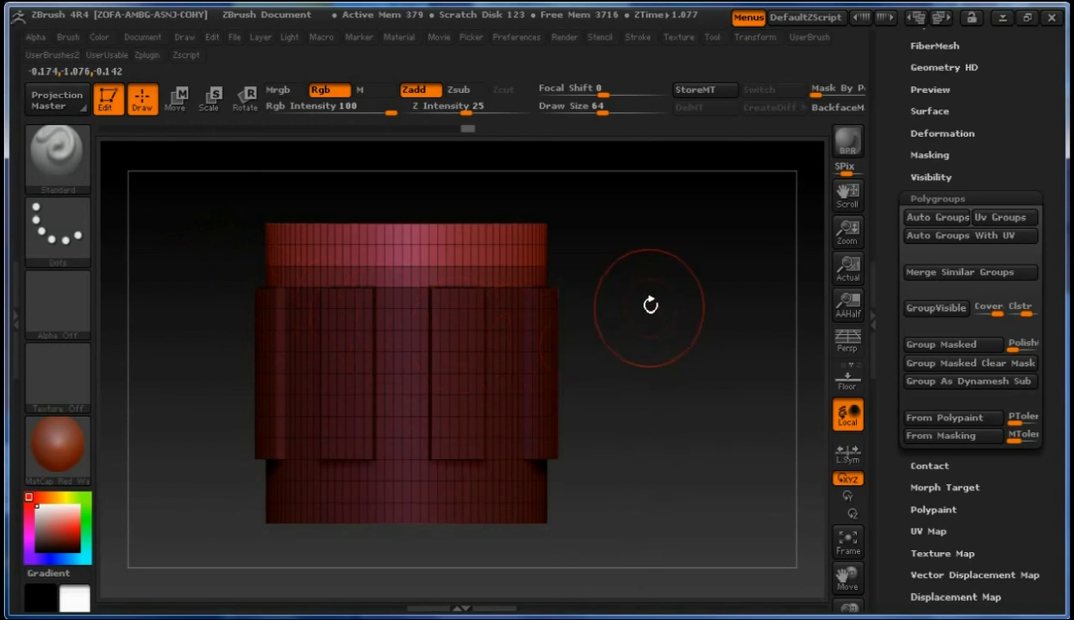
drag(654, 301, 660, 444)
key(ctrl+shift)
click(62, 159)
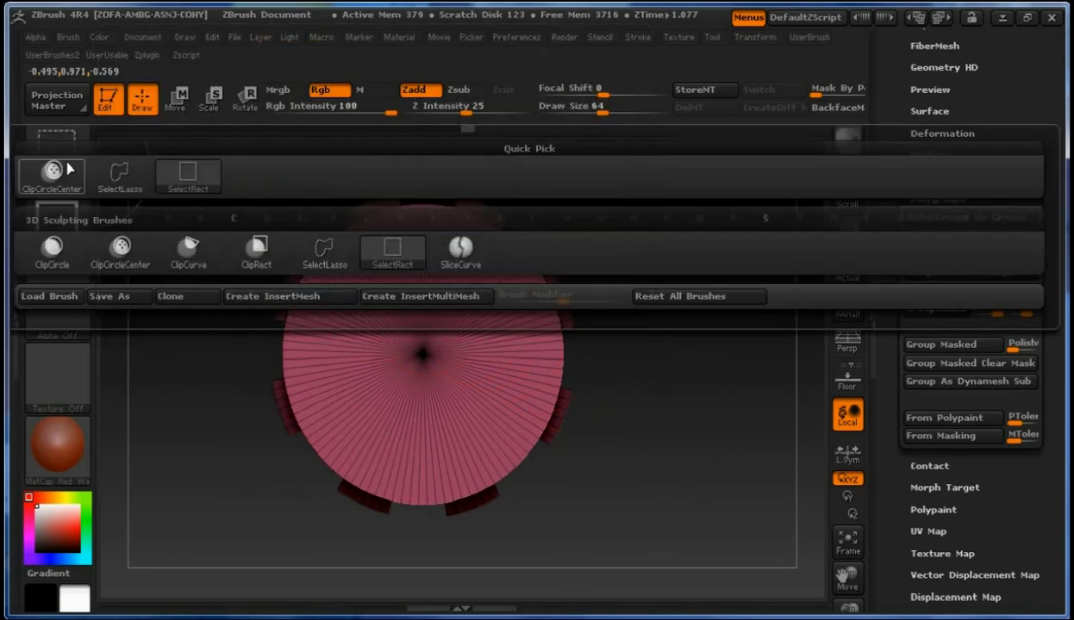
click(121, 249)
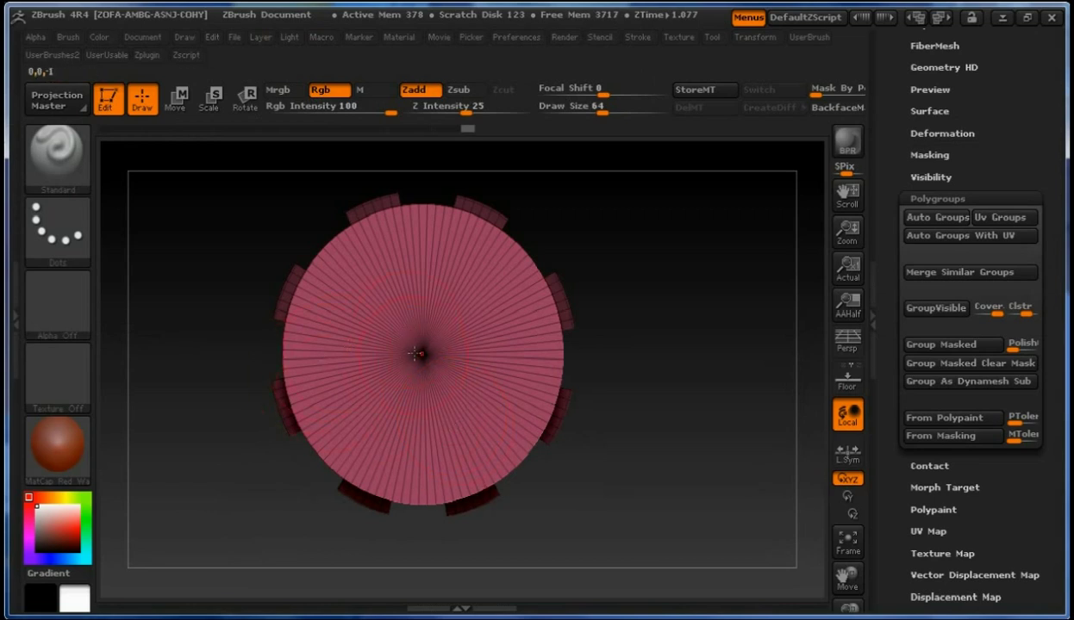
key(ctrl+shift)
ctrl+shift+click(56, 162)
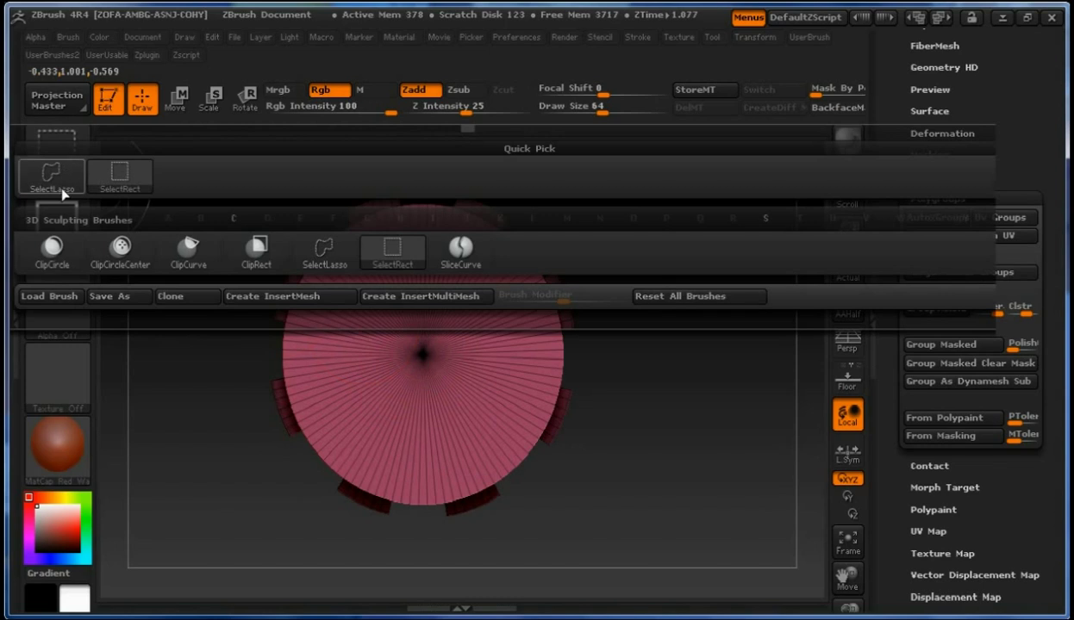
click(120, 249)
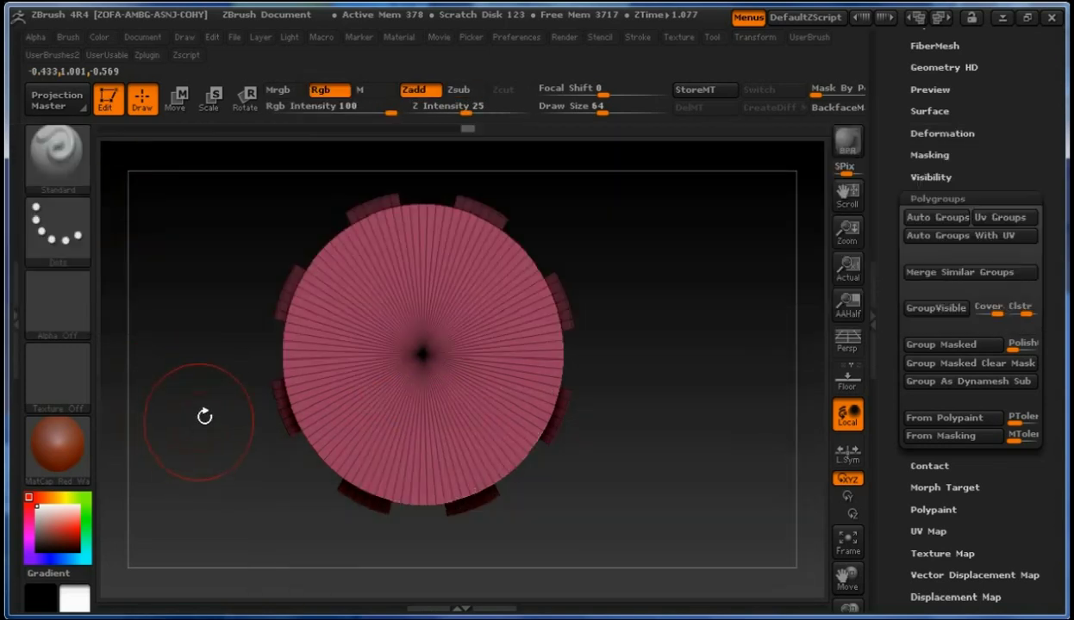
mouse_move(371, 384)
ctrl+shift+mouse_down()
mouse_move(423, 355)
mouse_move(511, 487)
mouse_move(514, 475)
ctrl+shift+mouse_up()
drag(660, 509, 683, 319)
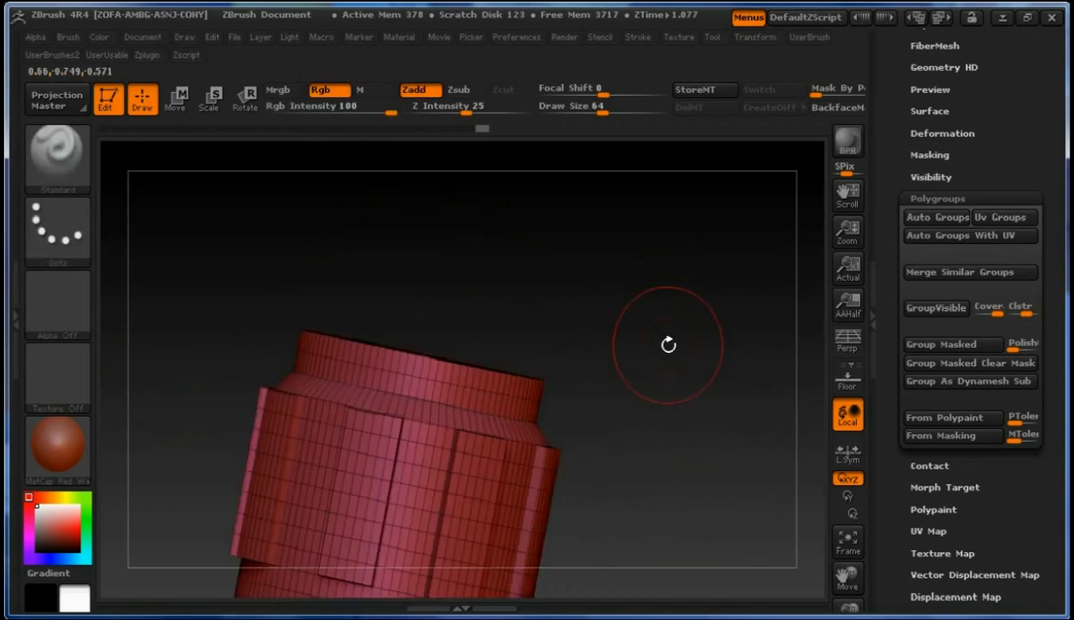
drag(647, 391, 643, 330)
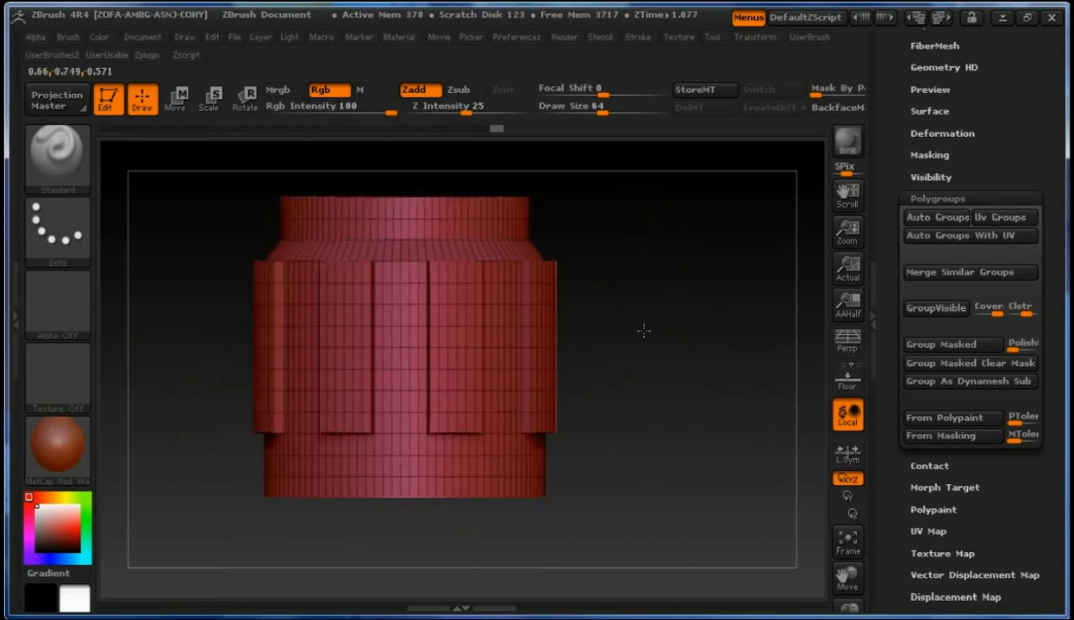
Switch to the SelectLasso brush and hide the lowest polygon loop around the cylinder's base
drag(624, 395, 662, 381)
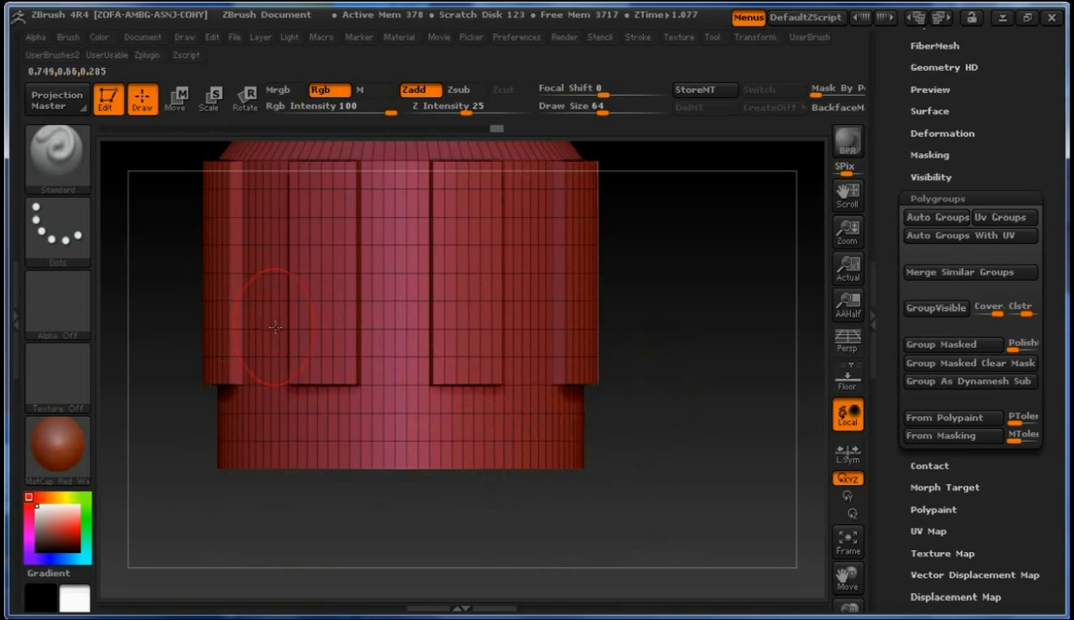
key(ctrl+shift)
click(65, 173)
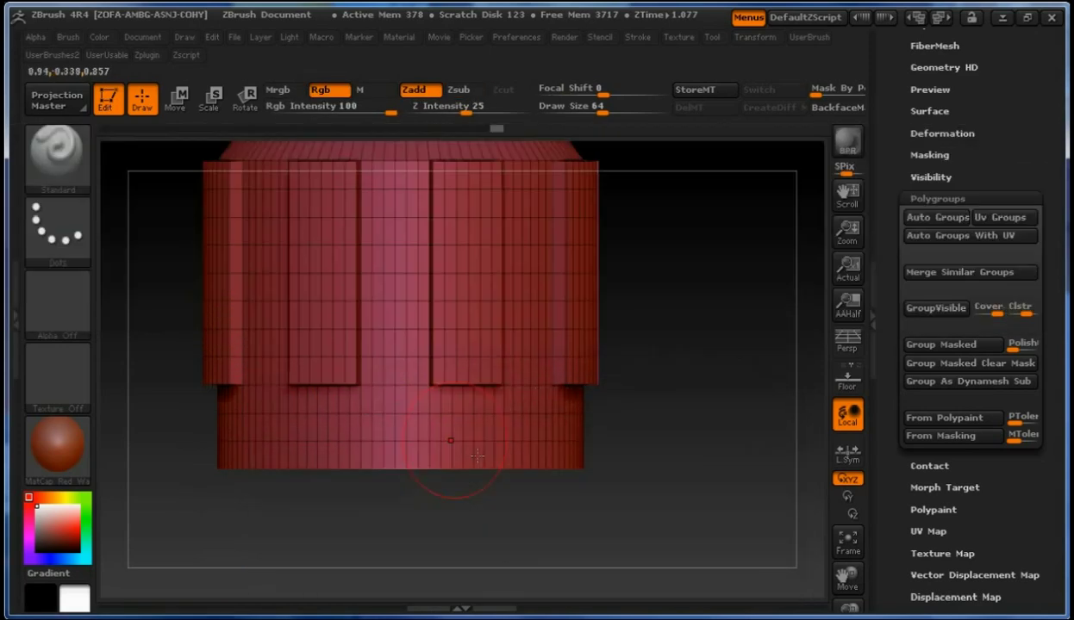
drag(654, 444, 669, 450)
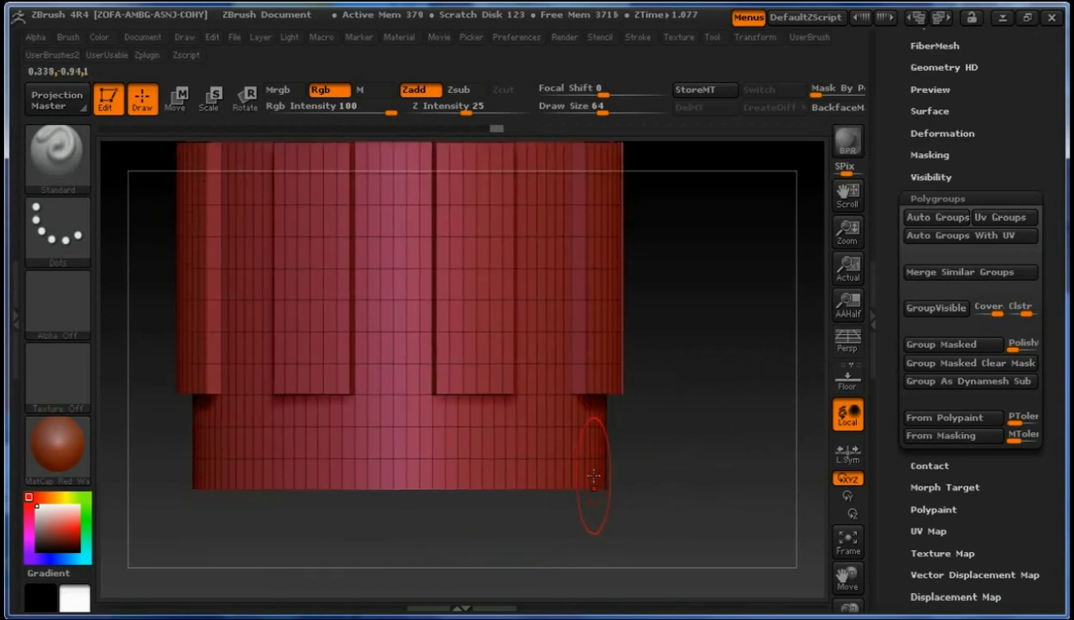
key(ctrl+shift)
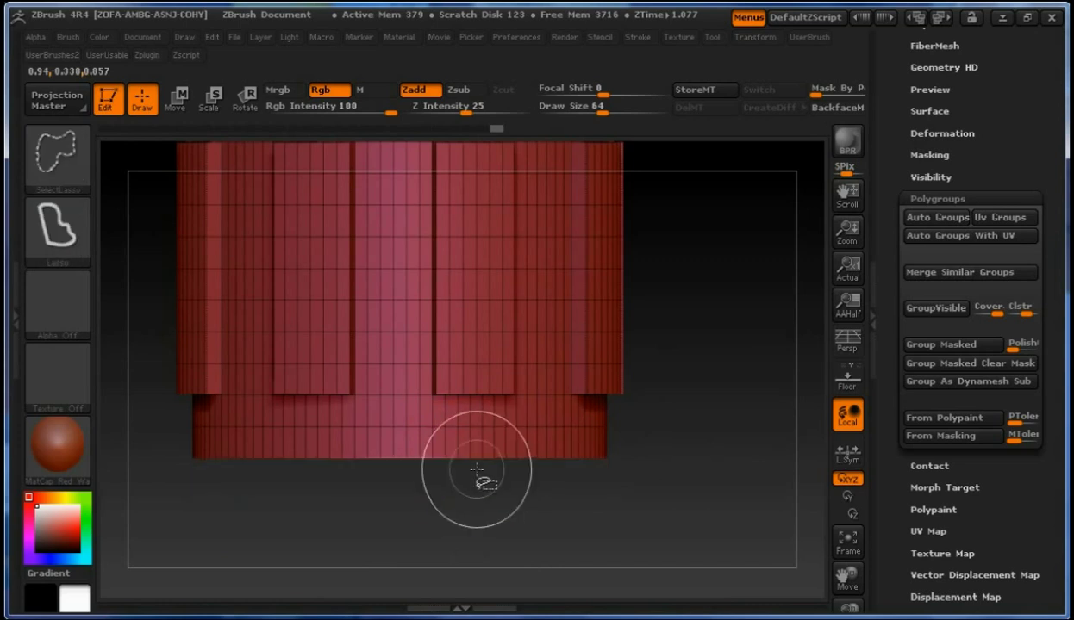
drag(715, 575, 688, 457)
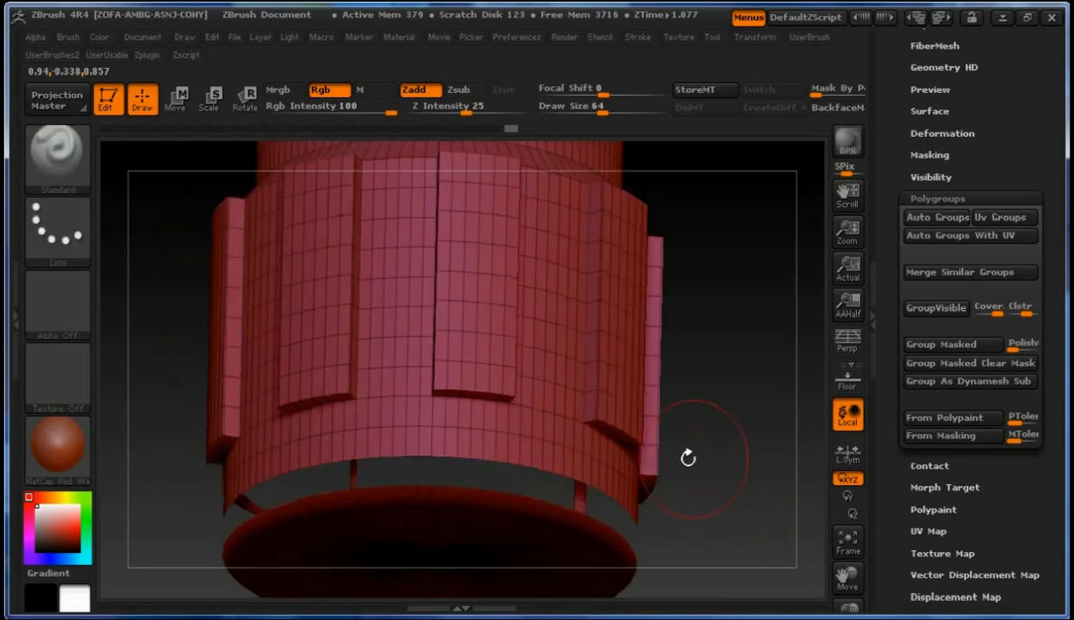
drag(736, 461, 728, 496)
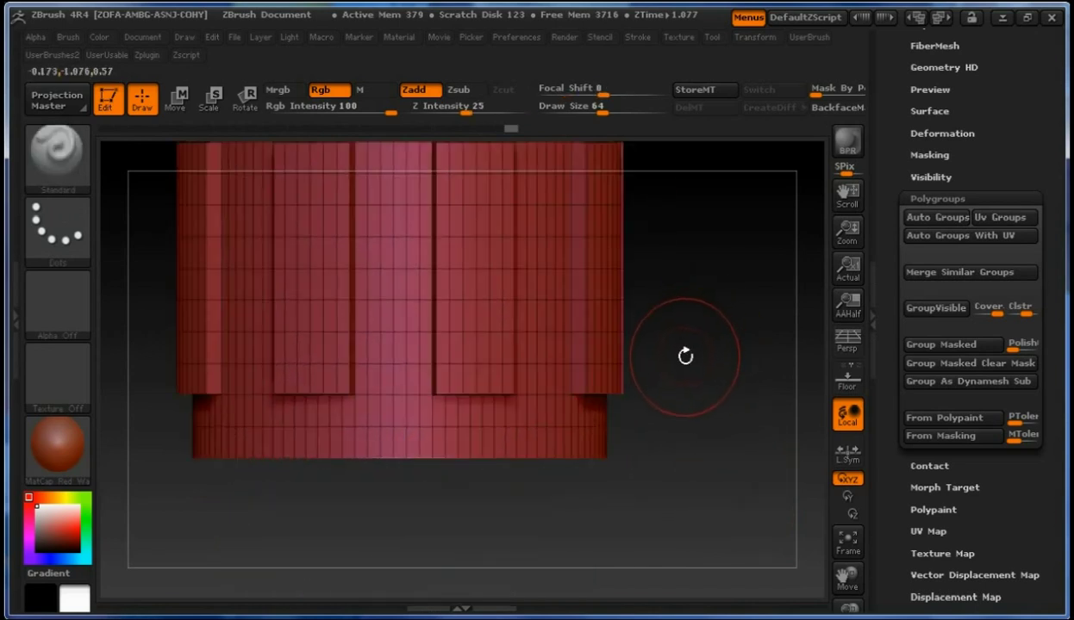
Invert the visibility, group the isolated base loop as its own polygroup, and show the whole mesh
key(ctrl+shift)
mouse_move(689, 413)
ctrl+shift+mouse_down()
mouse_move(712, 428)
mouse_move(719, 391)
mouse_move(714, 439)
ctrl+shift+mouse_up()
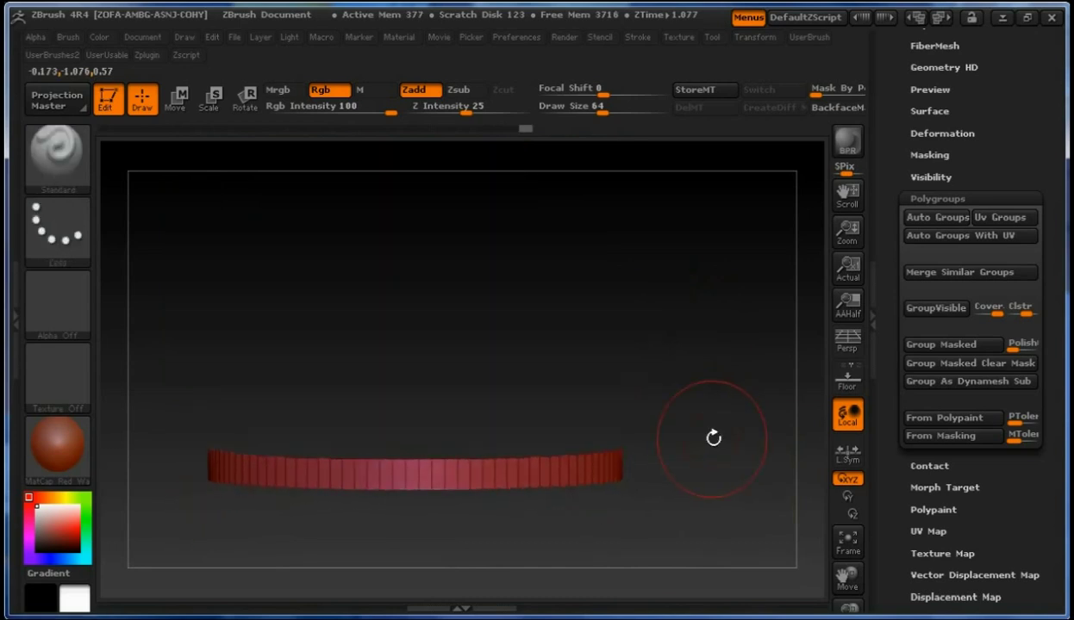
click(923, 312)
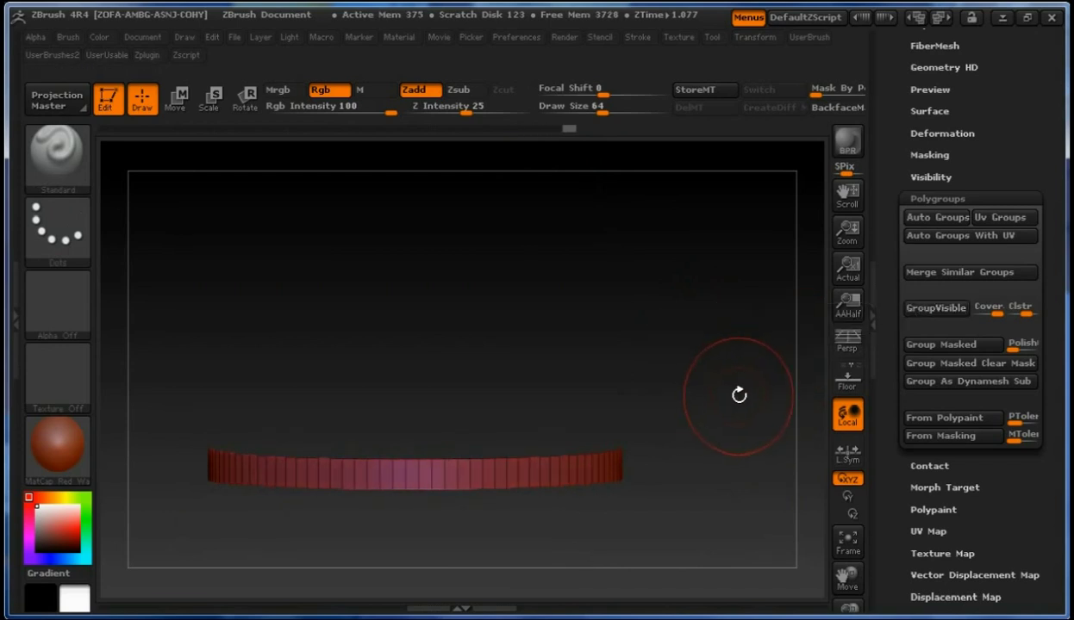
ctrl+shift+click(715, 410)
drag(723, 389, 714, 410)
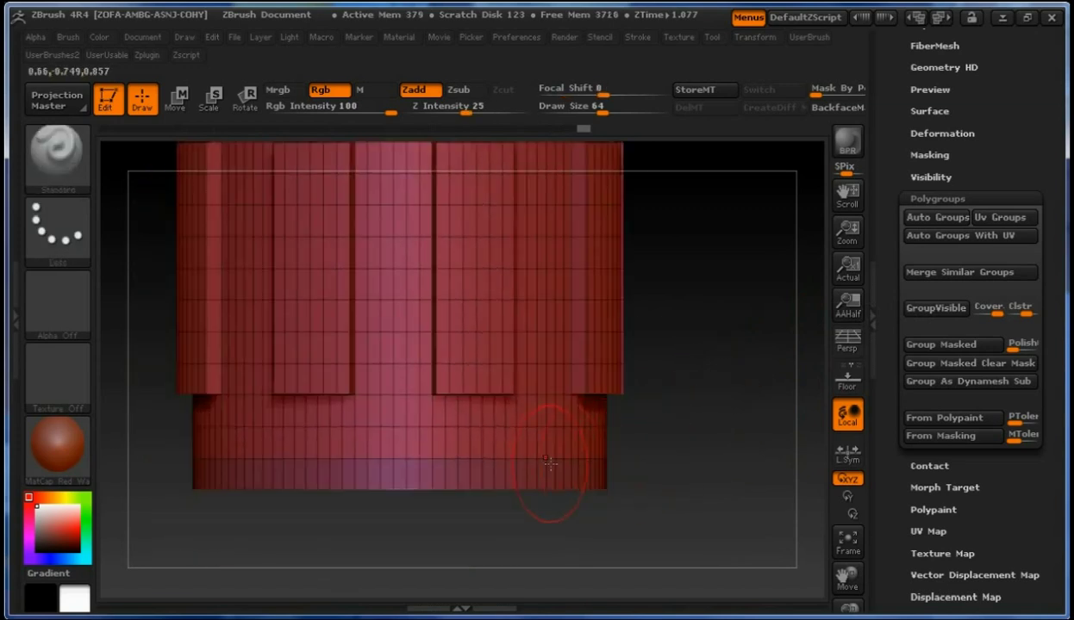
Switch to the SelectRect brush and isolate the purple band polygroup at the cylinder's base
key(ctrl+shift)
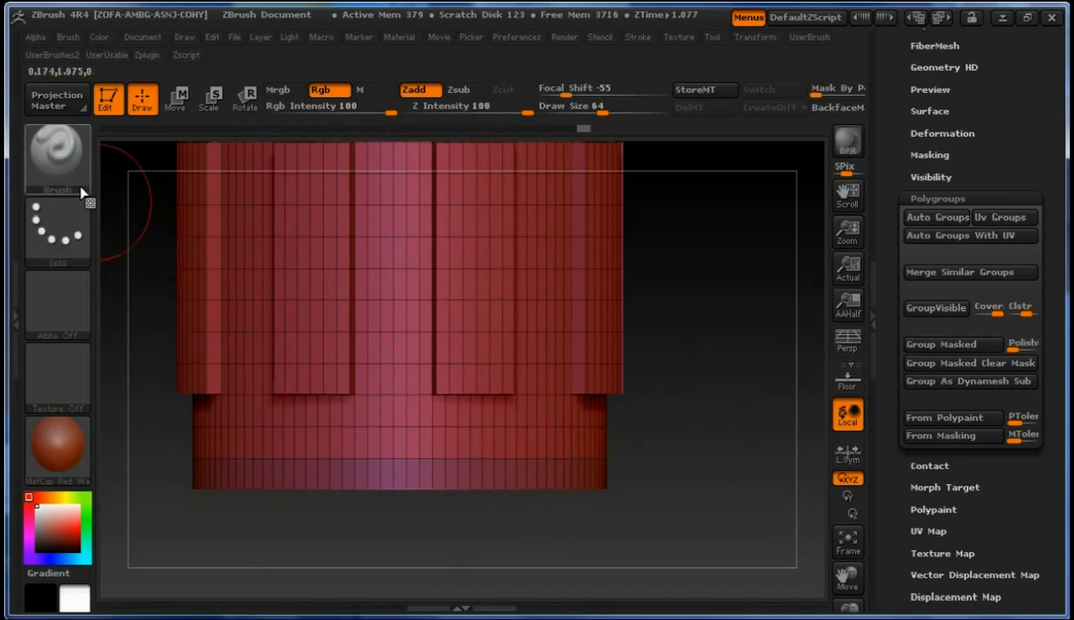
ctrl+shift+click(77, 159)
click(185, 180)
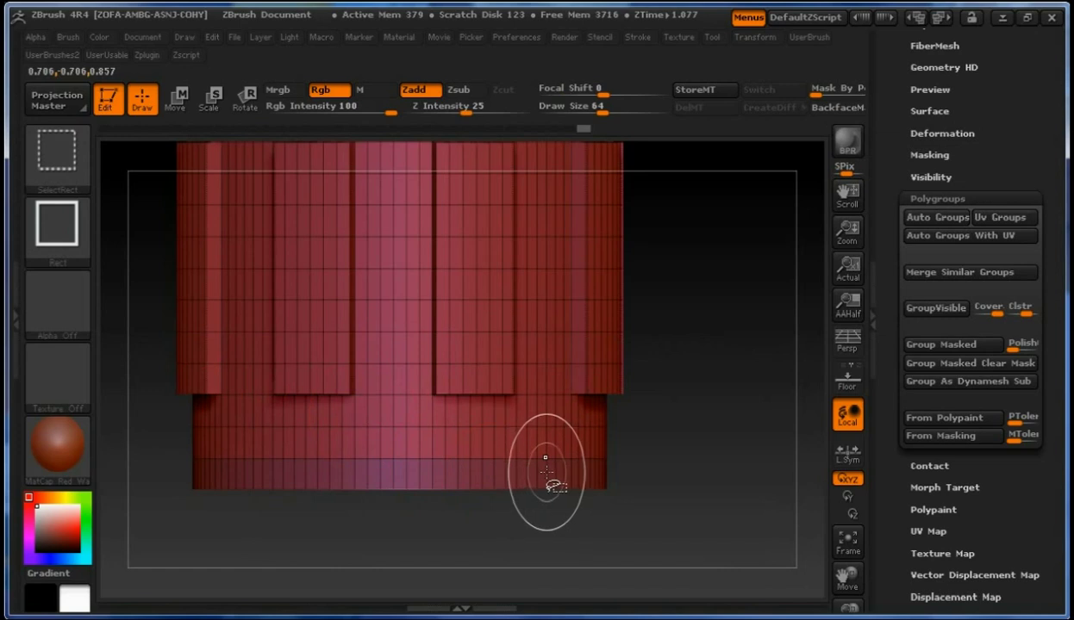
mouse_move(638, 472)
mouse_down()
mouse_move(671, 463)
mouse_move(618, 504)
mouse_up()
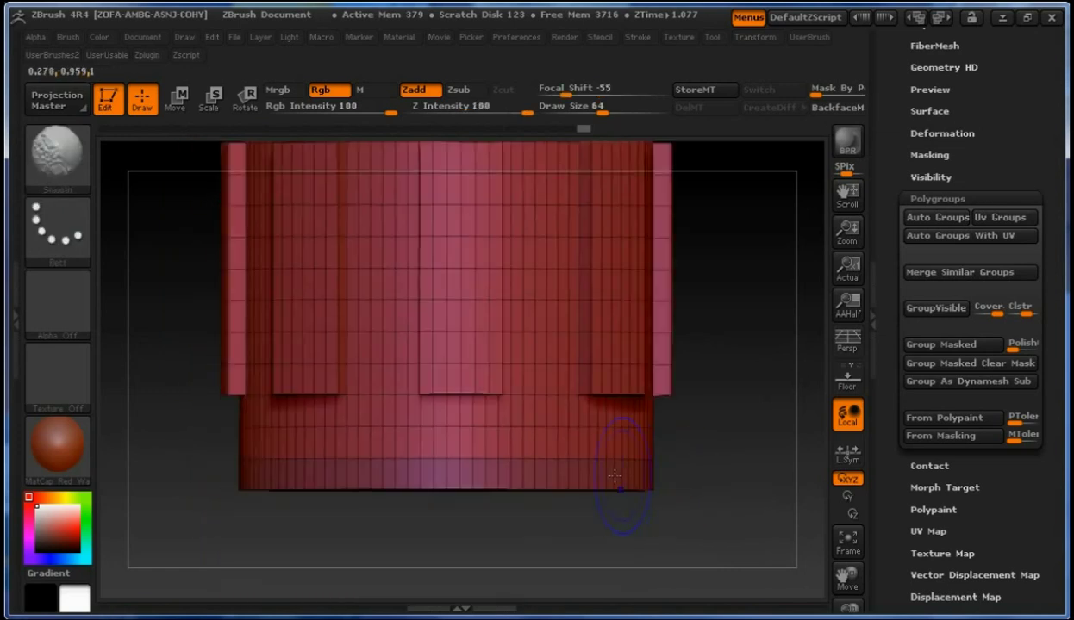
key(ctrl+shift)
key(w)
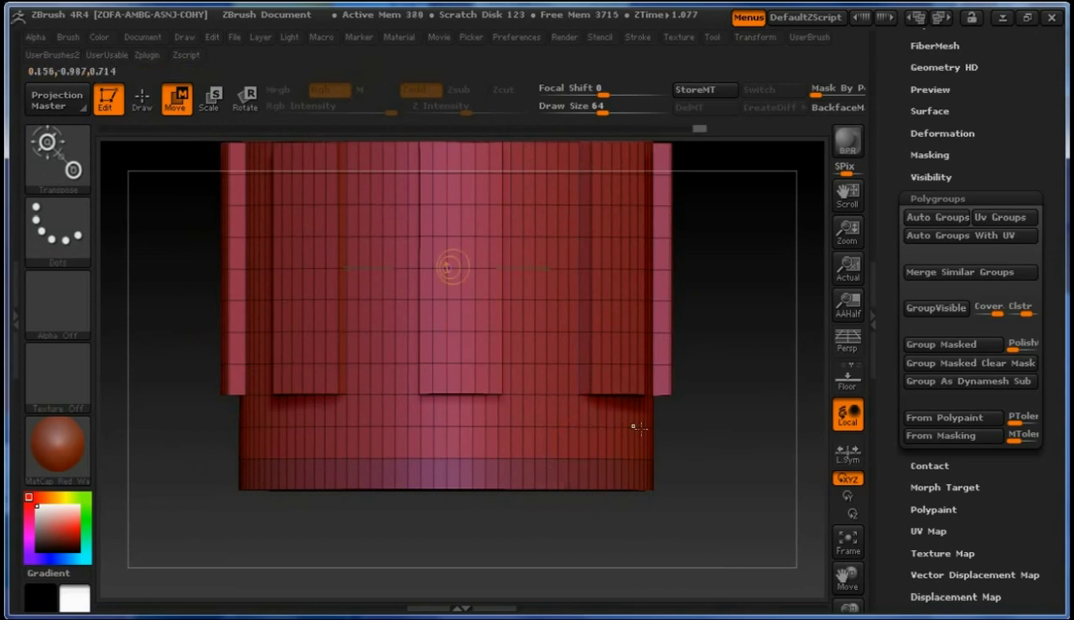
key(q)
ctrl+shift+click(594, 431)
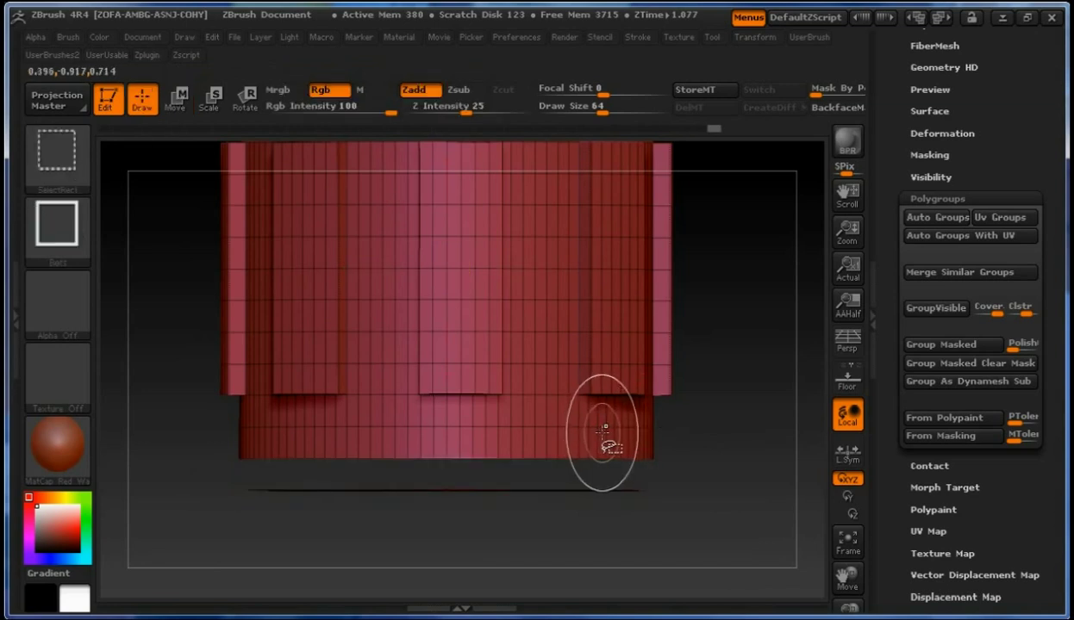
mouse_move(703, 441)
mouse_down()
mouse_move(717, 412)
mouse_move(707, 449)
mouse_move(615, 439)
mouse_up()
ctrl+shift+click(704, 450)
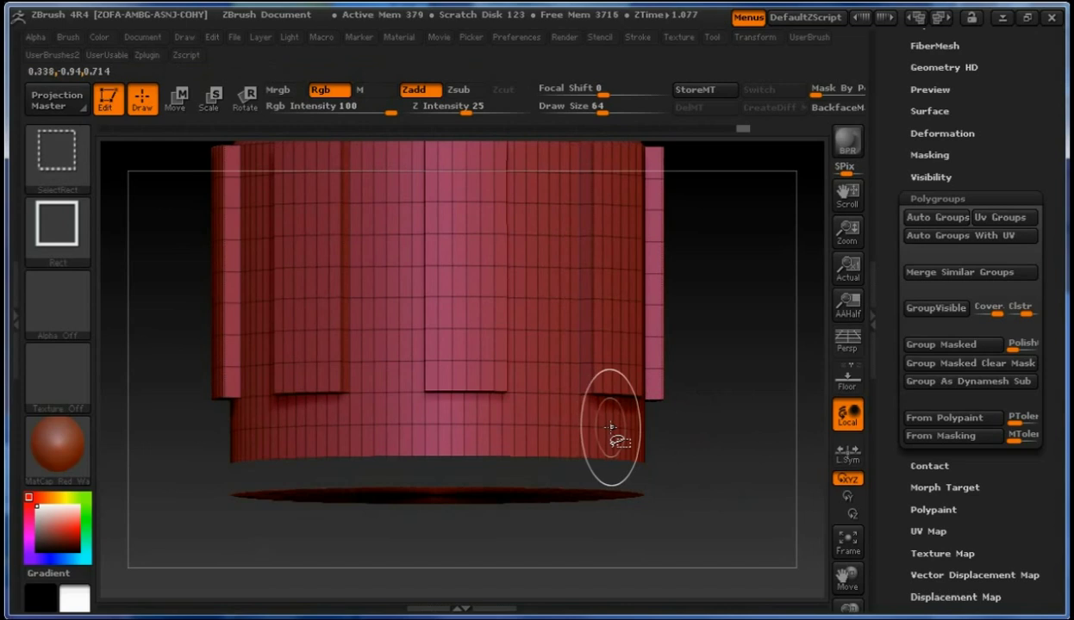
ctrl+shift+drag(706, 431, 715, 474)
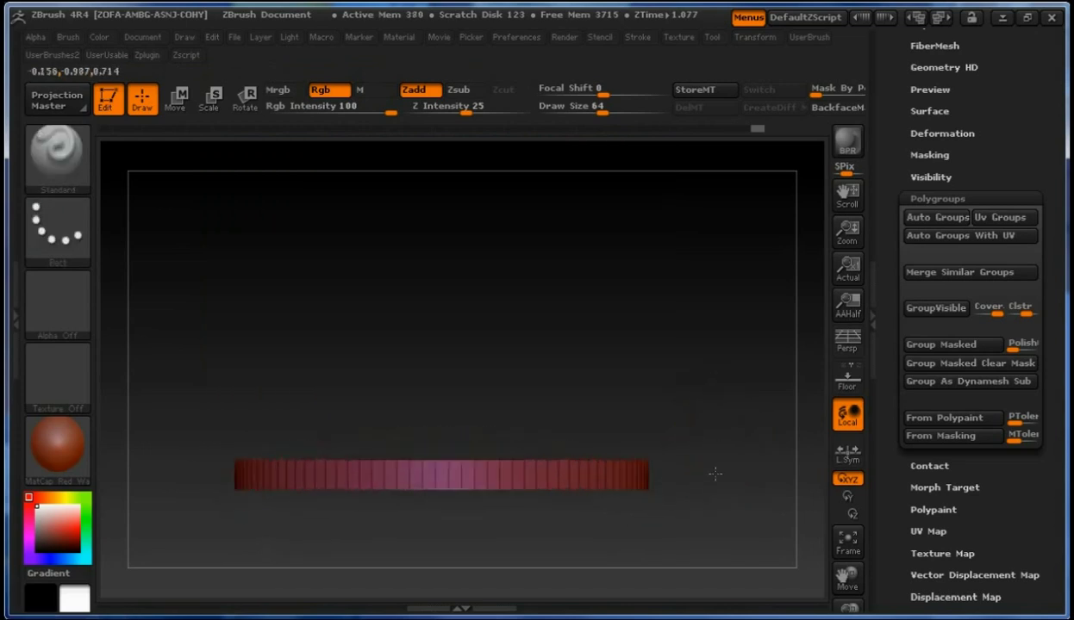
drag(1050, 246, 1041, 443)
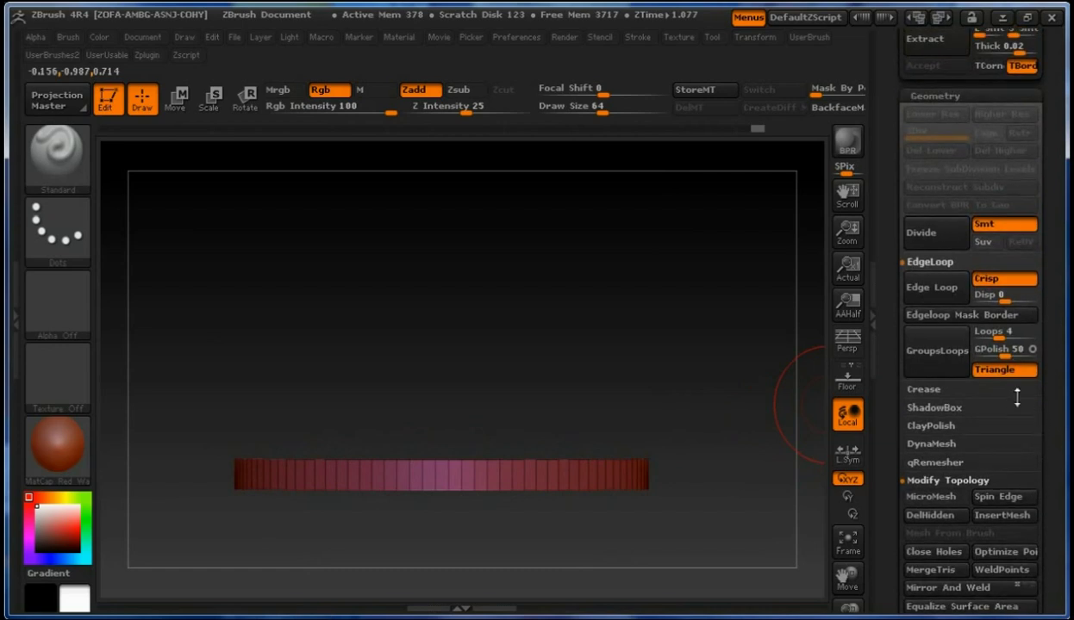
Add an edge loop to the isolated base band and show the whole mesh
click(943, 291)
ctrl+shift+click(713, 446)
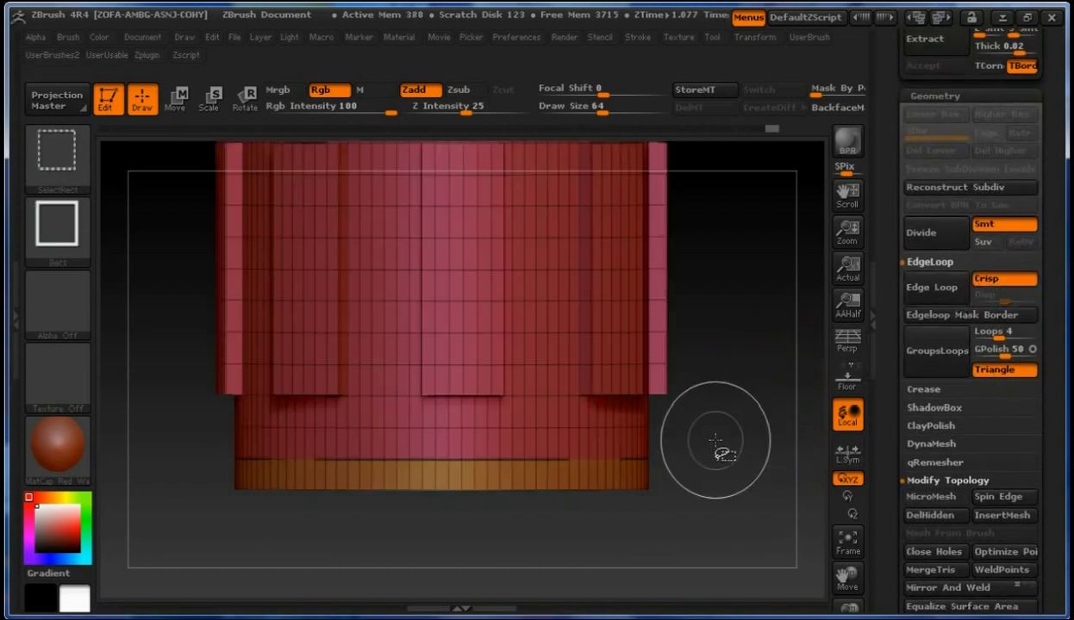
key(ctrl+shift)
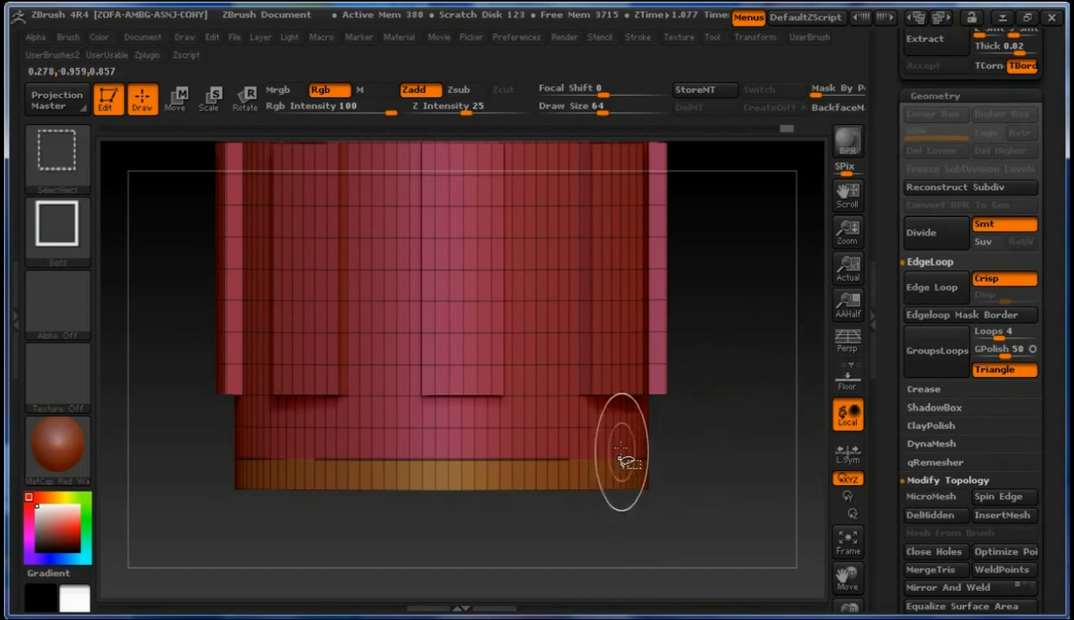
Switch to the SelectLasso brush and isolate the orange base band by hiding it and inverting the visibility
mouse_move(691, 467)
alt+mouse_down()
mouse_move(733, 484)
mouse_move(749, 515)
mouse_move(750, 467)
mouse_move(709, 396)
alt+mouse_up()
key(shift)
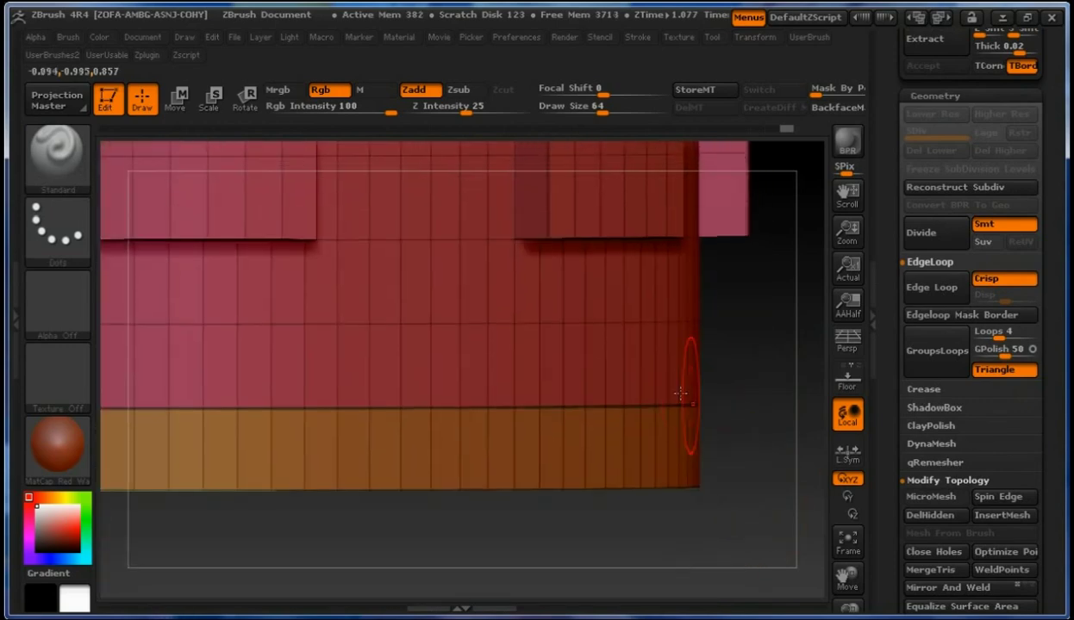
key(ctrl+shift)
click(80, 148)
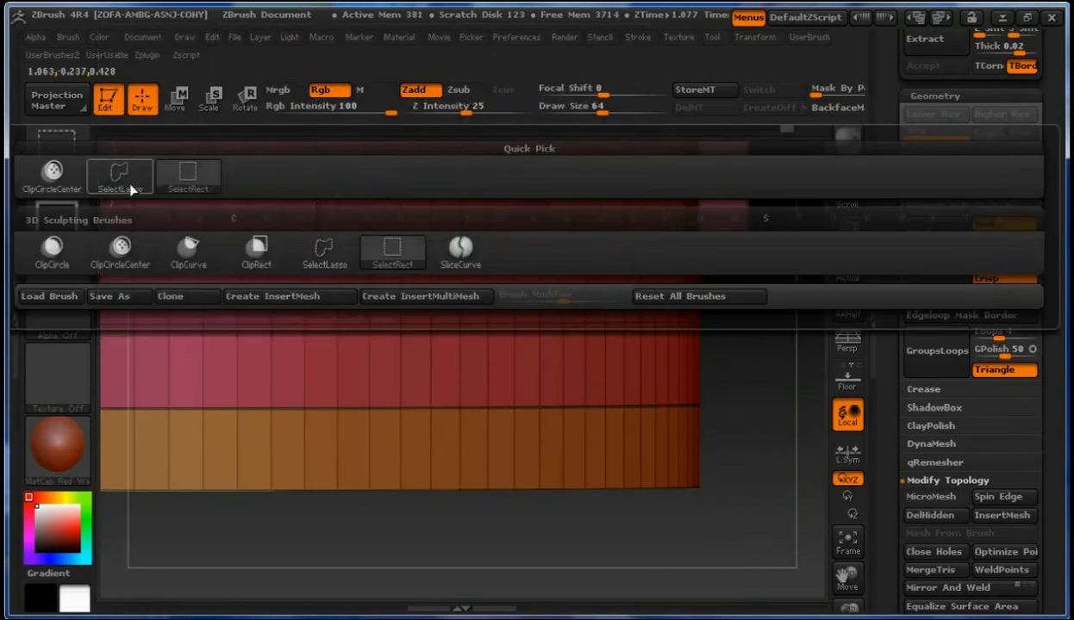
click(118, 177)
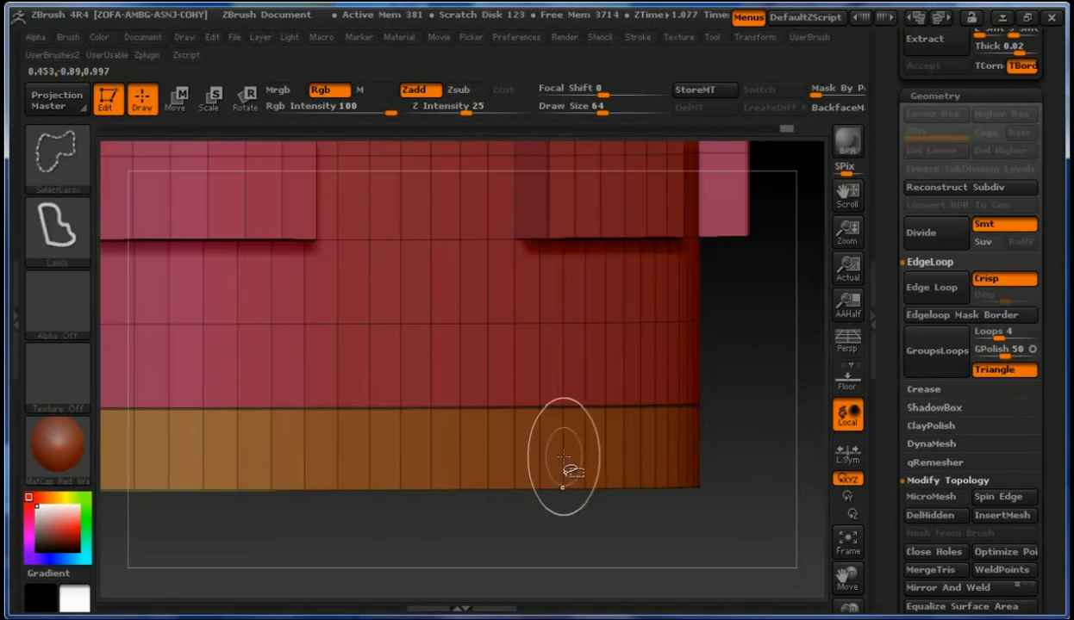
ctrl+alt+shift+click(556, 465)
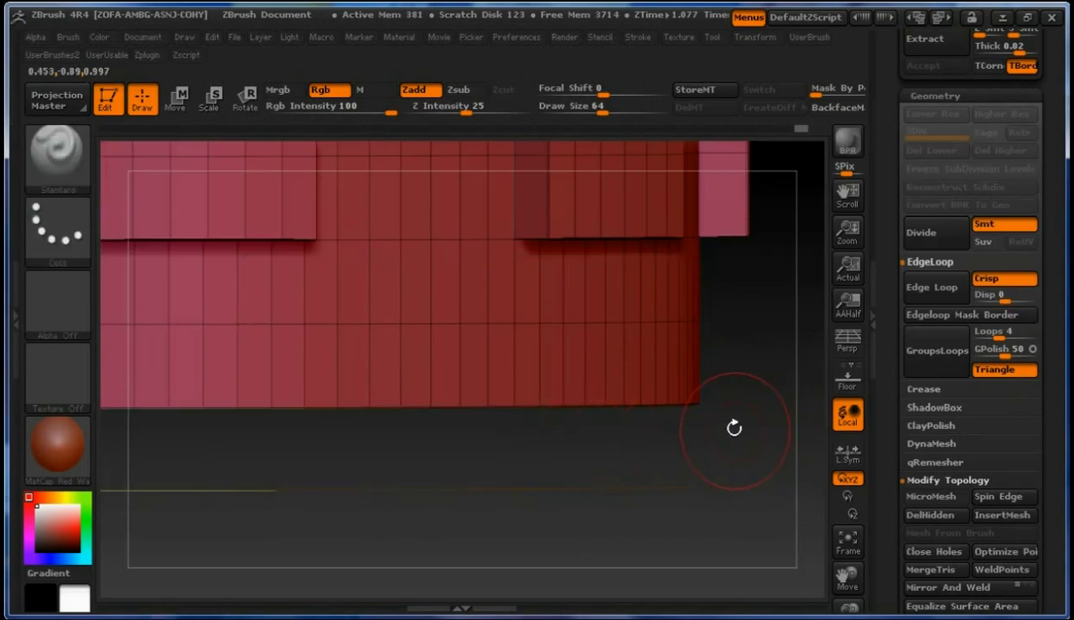
key(ctrl+shift)
ctrl+shift+drag(753, 466, 755, 457)
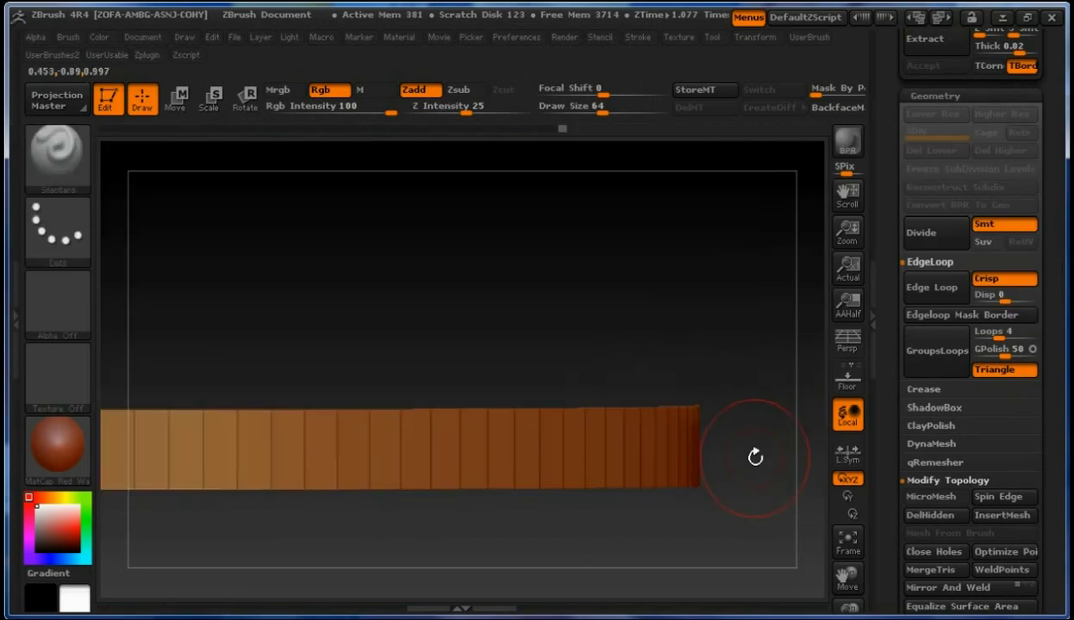
Mask the isolated base band, show the whole mesh, and invert the mask so only the band stays editable
ctrl+click(751, 393)
key(ctrl+shift)
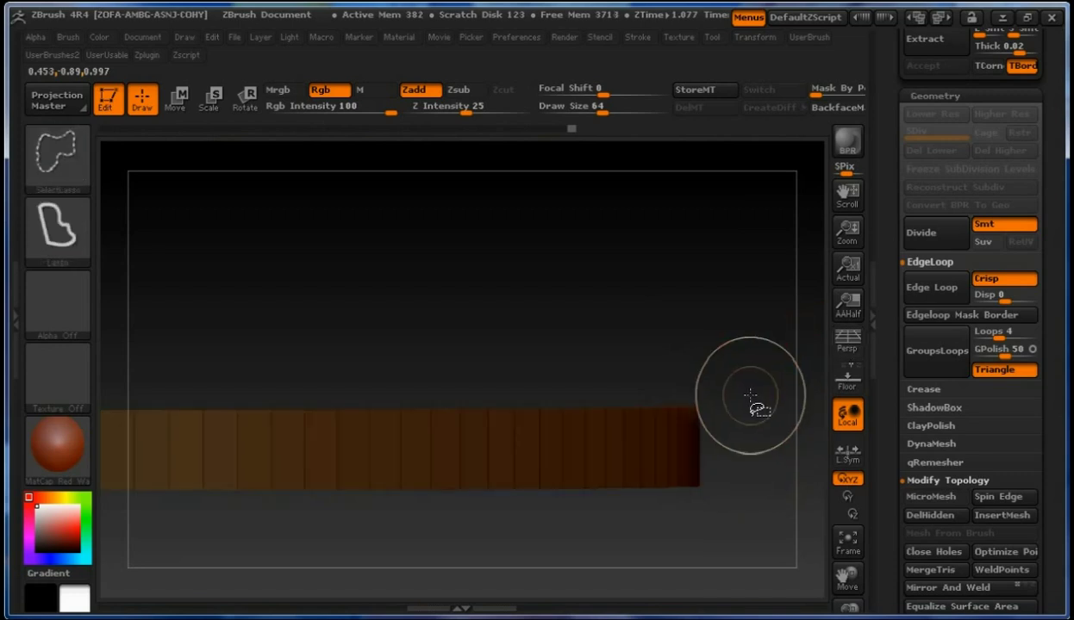
ctrl+shift+click(750, 394)
ctrl+click(752, 396)
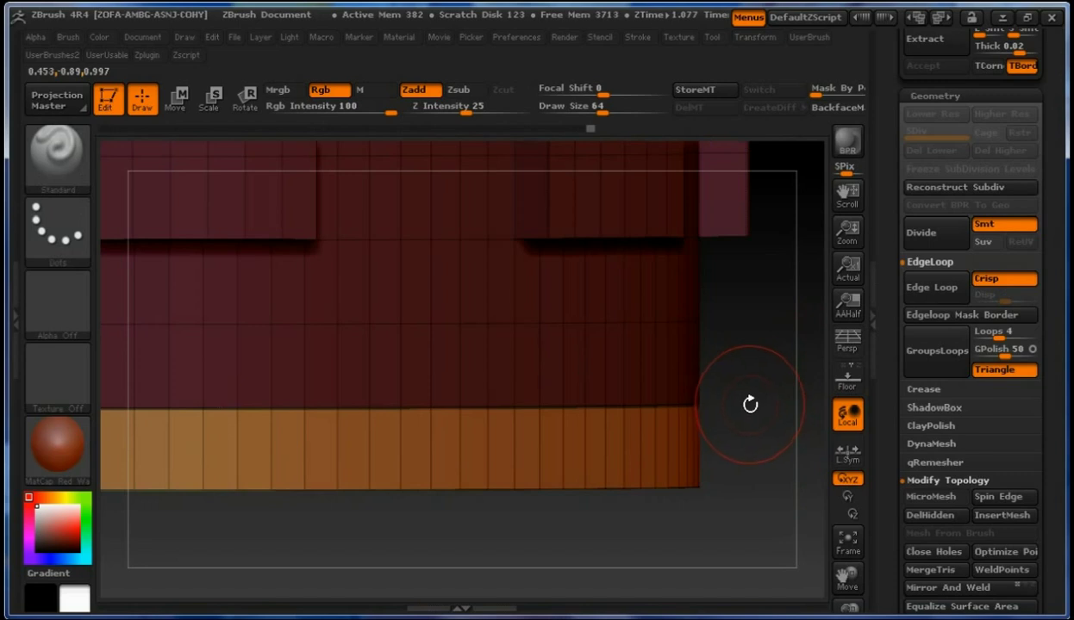
Expand the unmasked base band outward into a wider flange using a Move transpose line placed at the base
key(f)
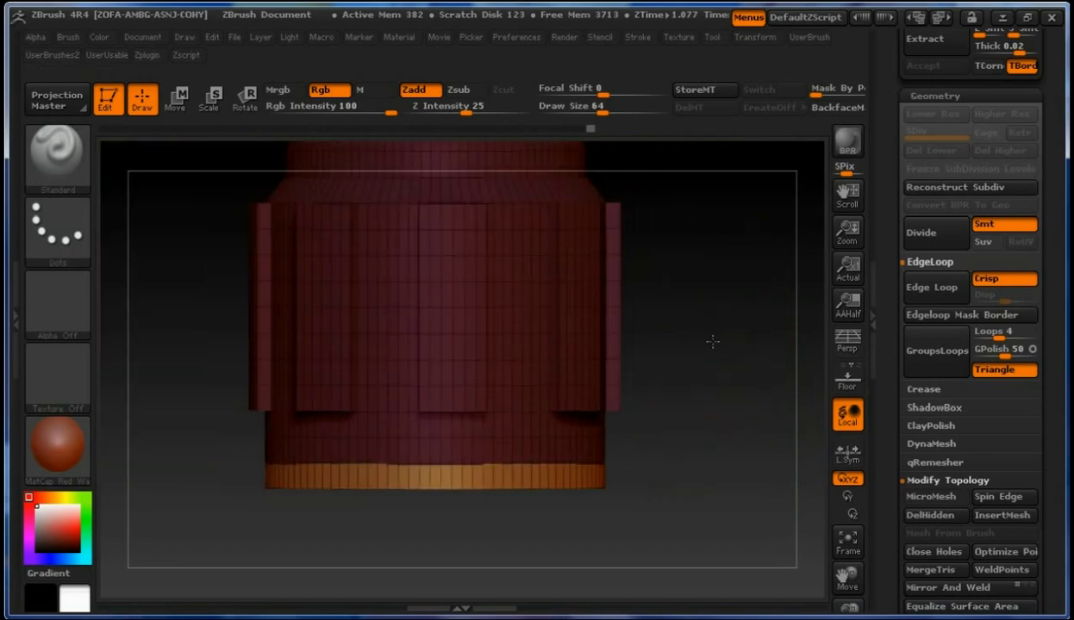
drag(711, 341, 731, 319)
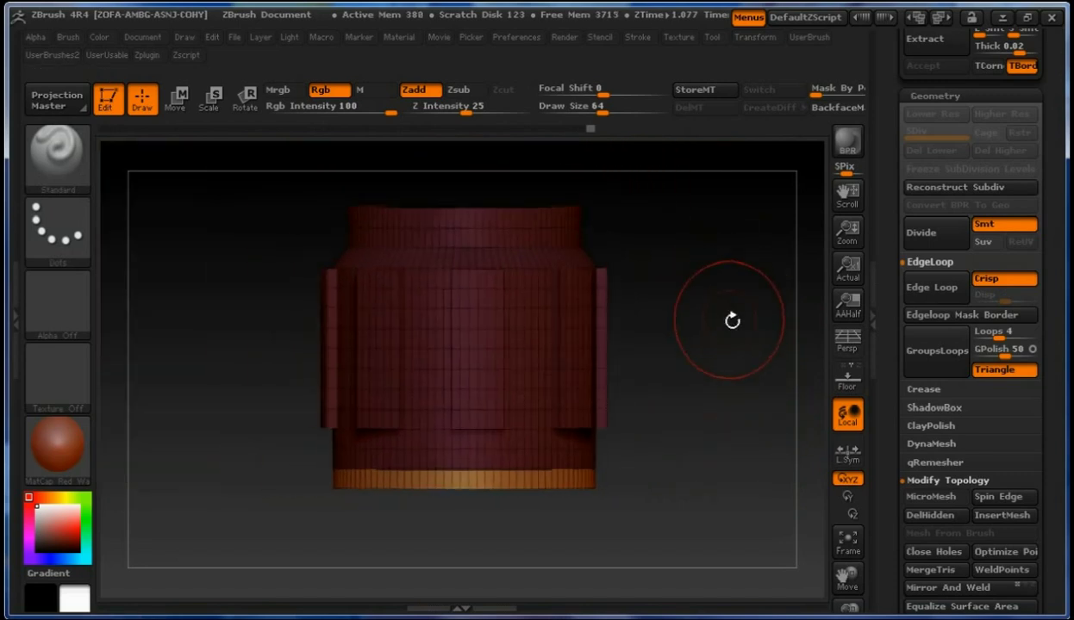
click(175, 101)
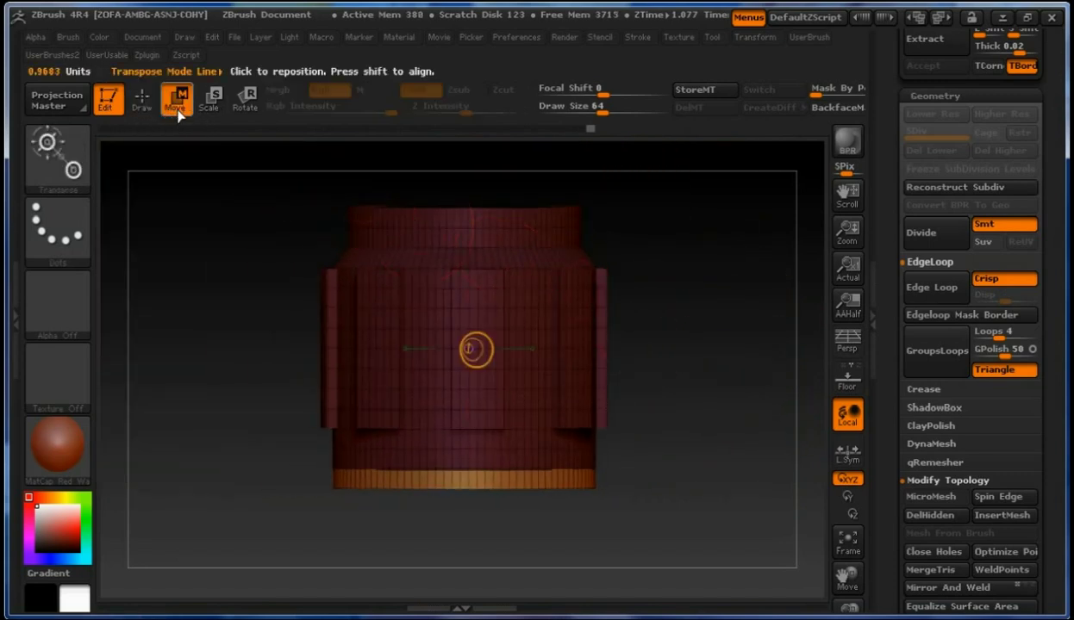
click(533, 486)
drag(666, 454, 696, 454)
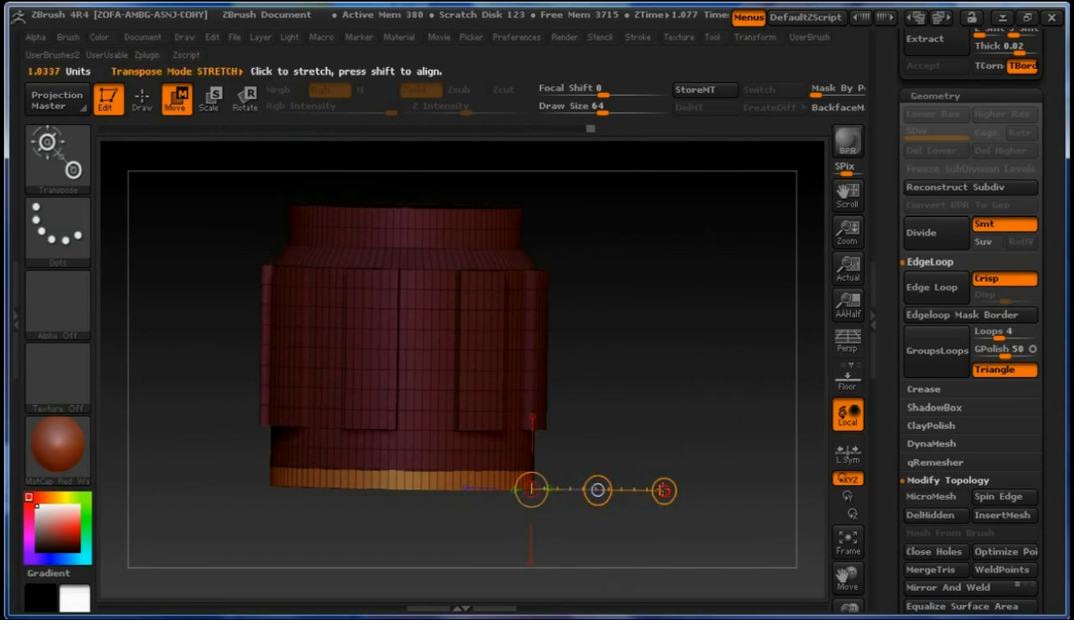
drag(663, 490, 705, 424)
Clear the mask and group the entire visible mesh into a single polygroup with GroupVisible
key(ctrl)
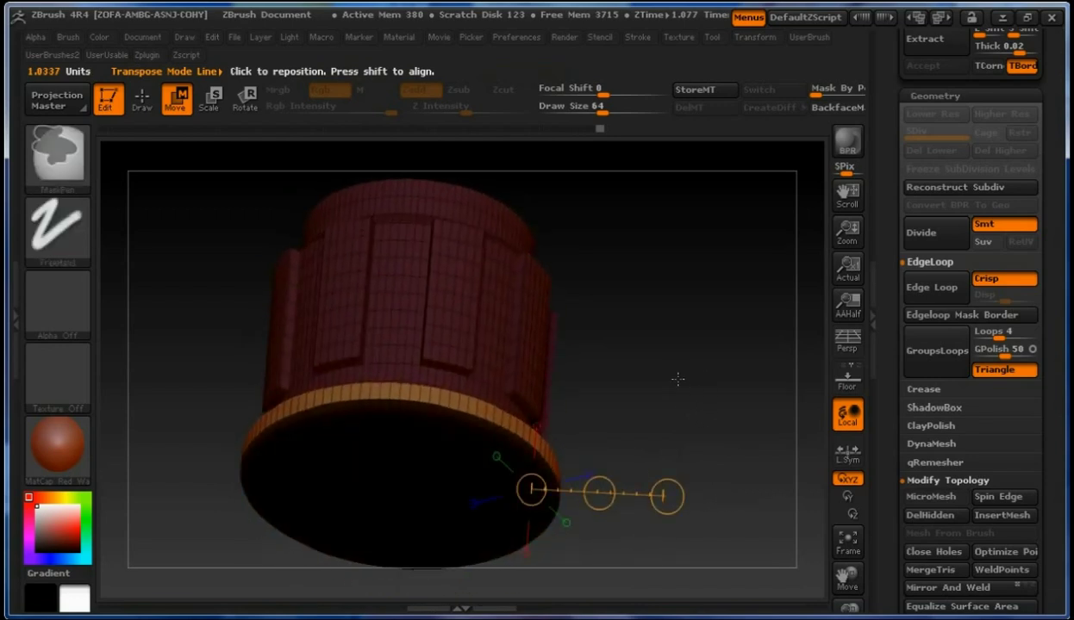
mouse_move(675, 389)
ctrl+mouse_down()
mouse_move(694, 424)
mouse_move(688, 401)
ctrl+mouse_up()
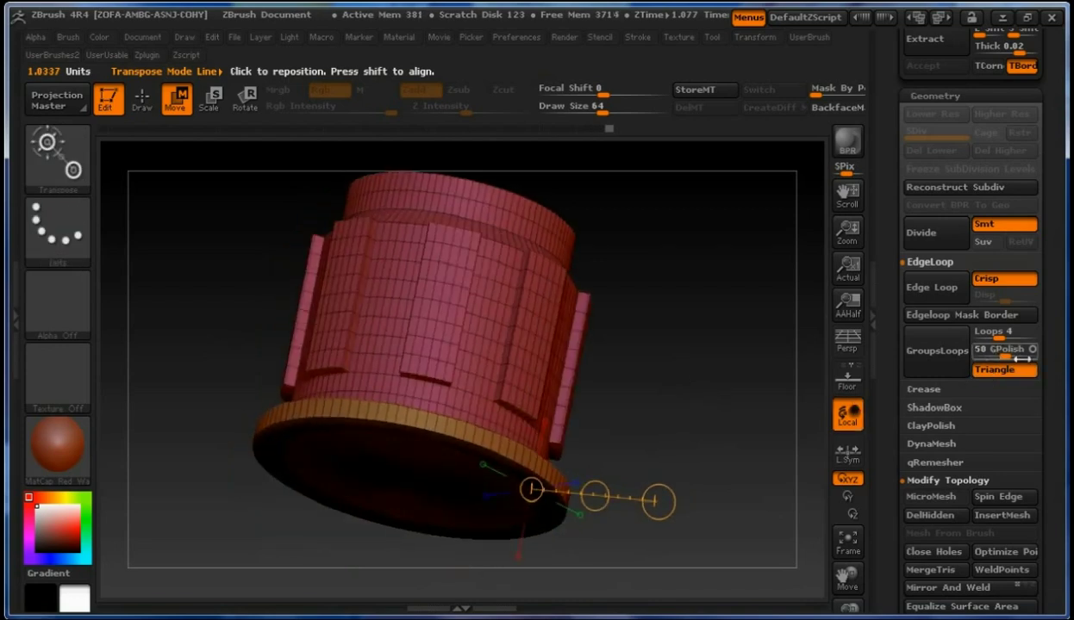
drag(1047, 383, 1028, 201)
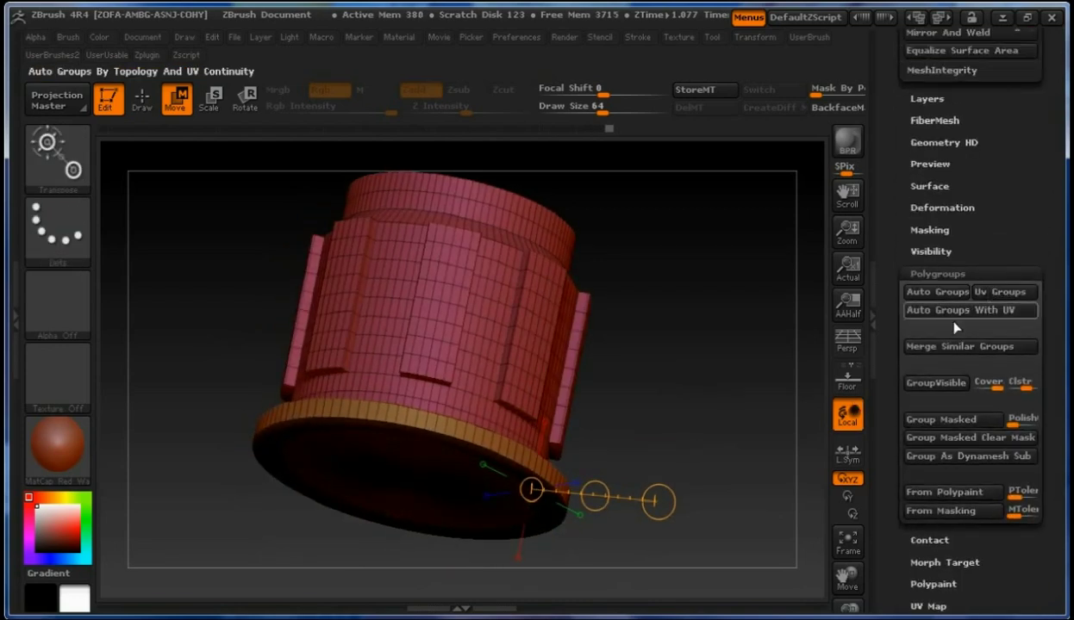
click(926, 385)
drag(738, 400, 713, 400)
Duplicate the flanged cylinder subtool and make PM3D_Cylinder3D_1 the active subtool
drag(1055, 251, 1024, 603)
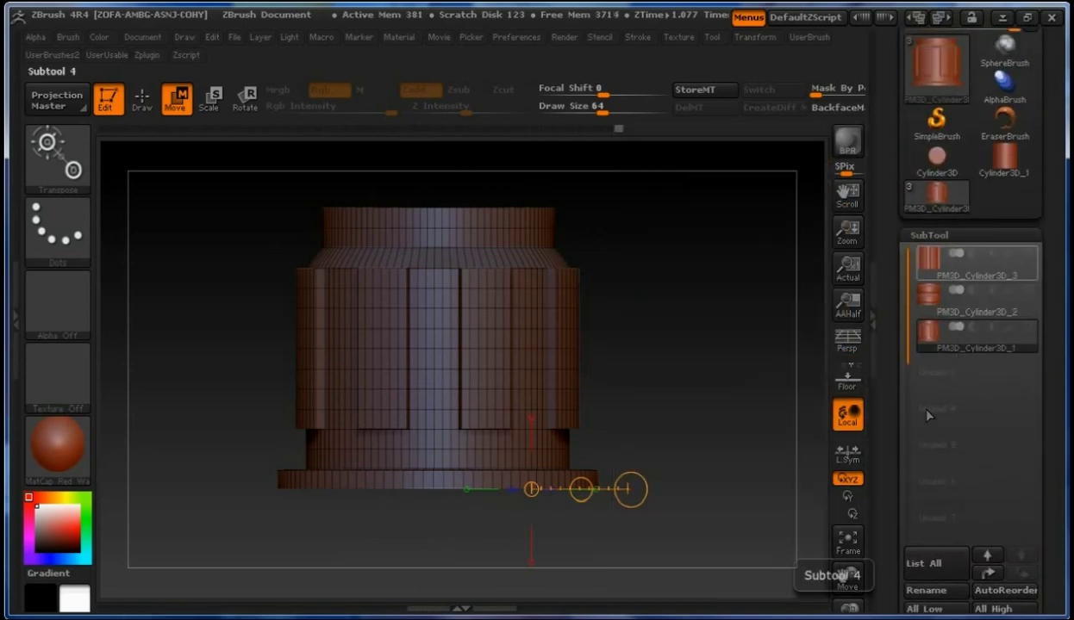
drag(1057, 541, 1057, 384)
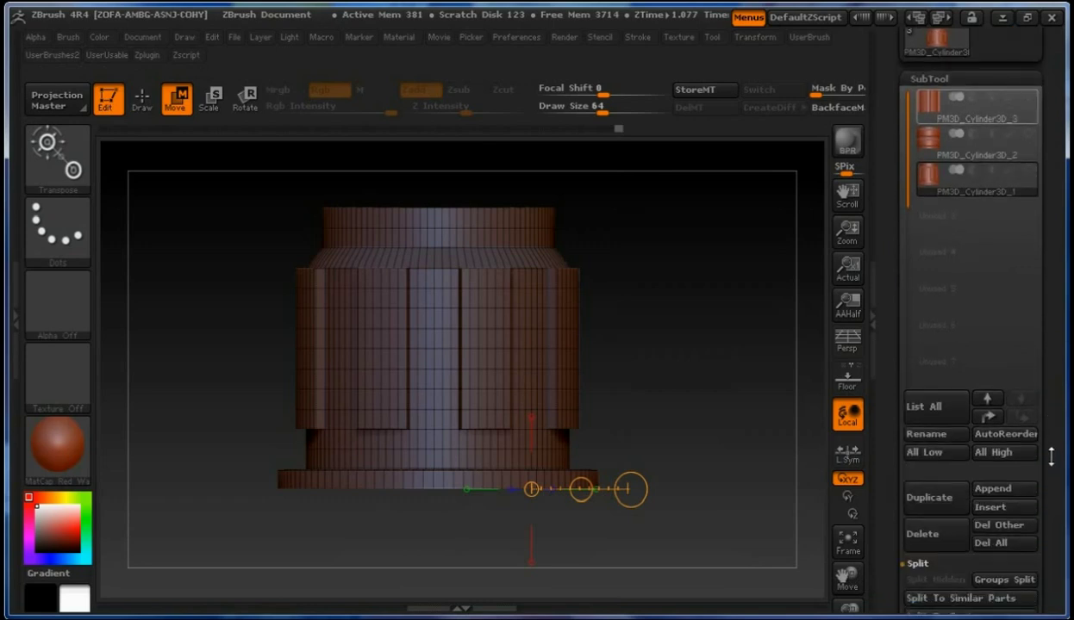
click(942, 500)
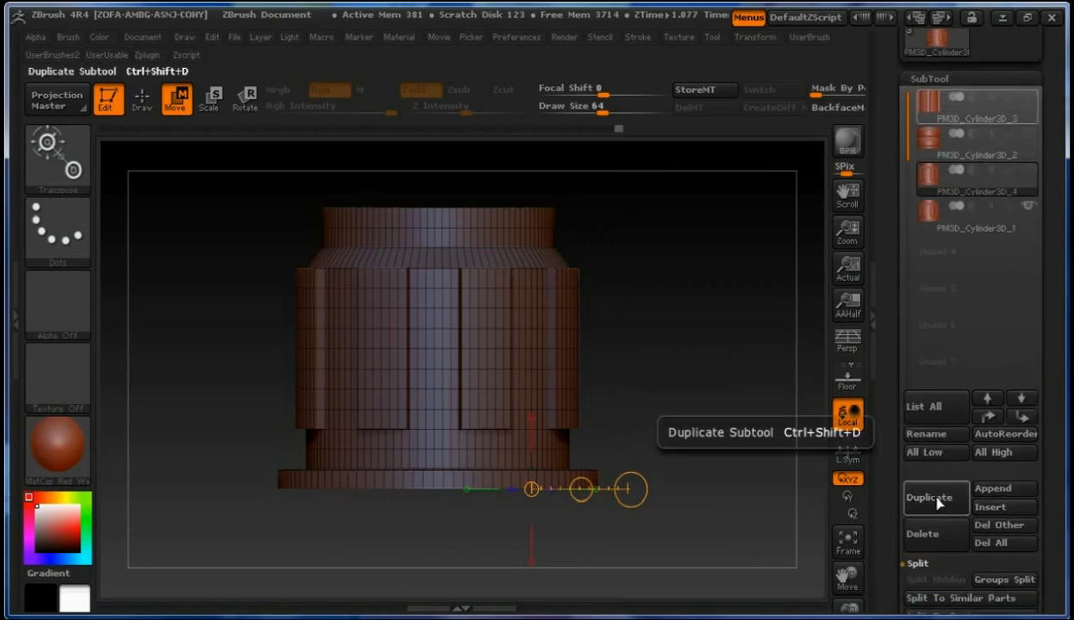
click(996, 226)
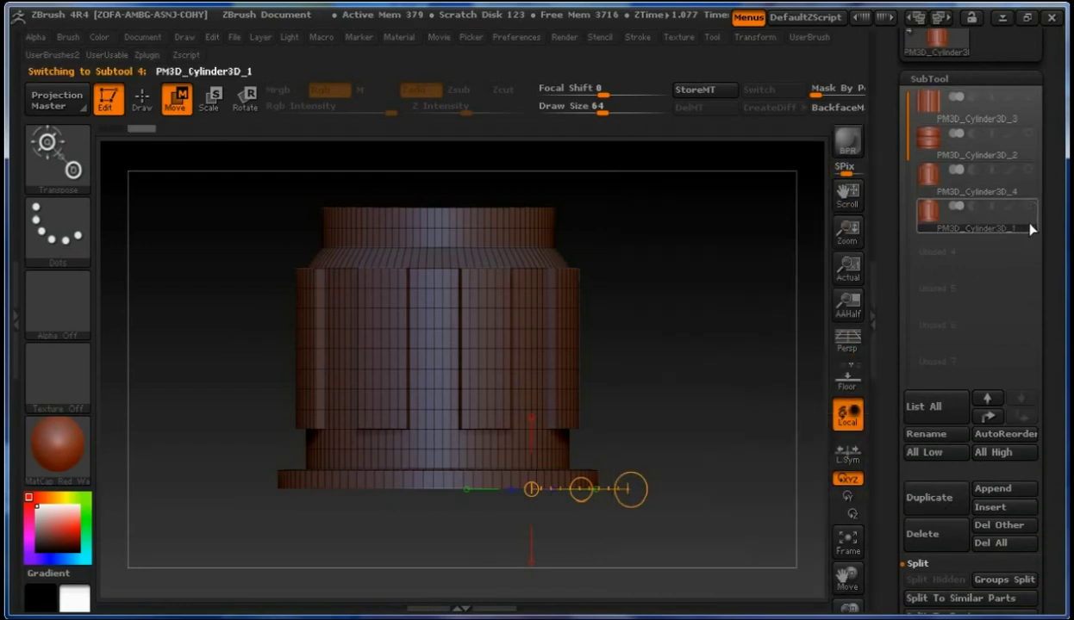
mouse_move(1053, 488)
mouse_down()
mouse_move(1027, 470)
mouse_move(1029, 452)
mouse_move(1058, 486)
mouse_up()
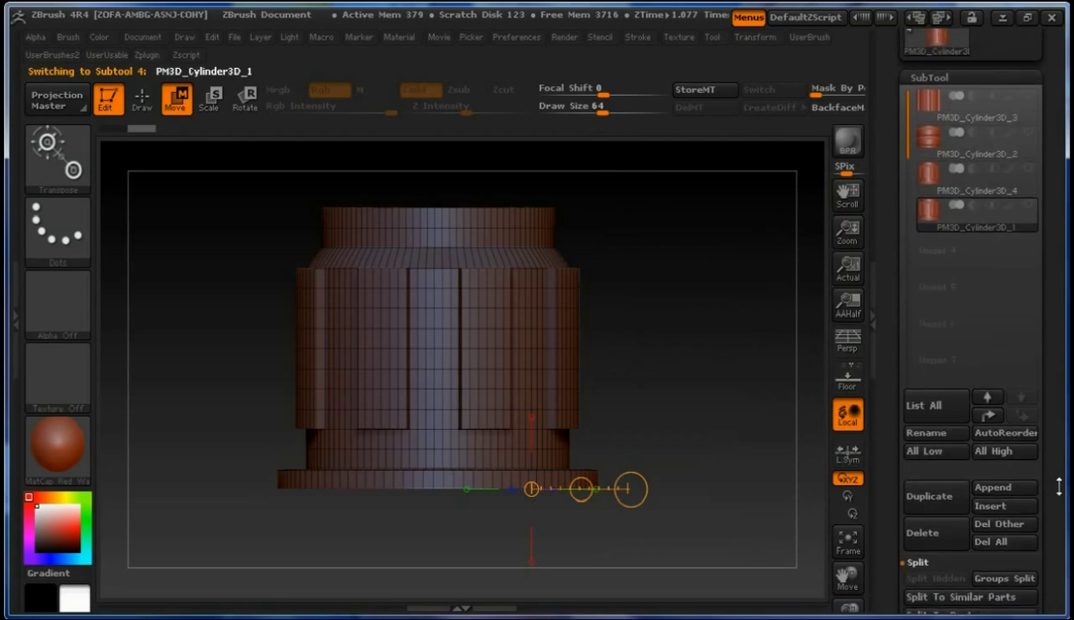
Show the PM3D_Cylinder3D_3 and PM3D_Cylinder3D_2 subtools and delete the PM3D_Cylinder3D_1 subtool
click(1030, 100)
click(1029, 135)
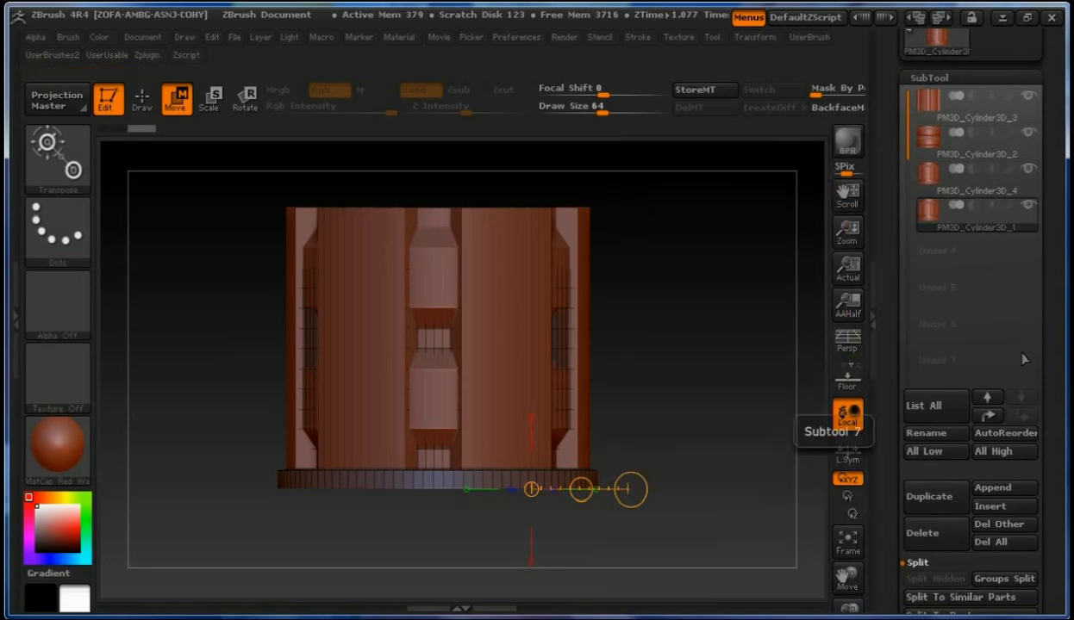
click(951, 536)
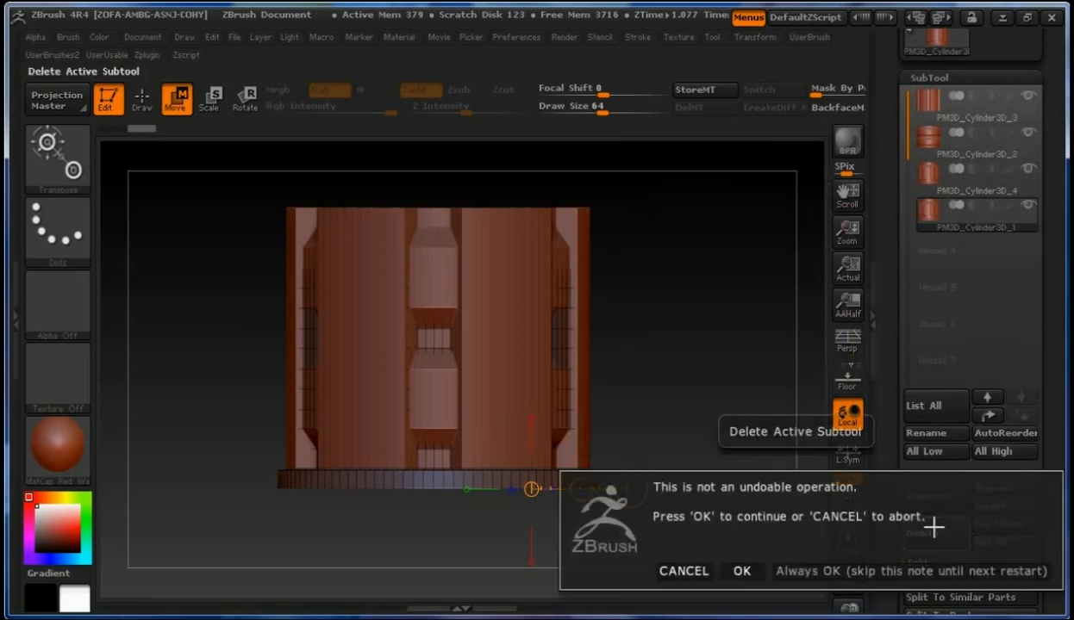
click(742, 570)
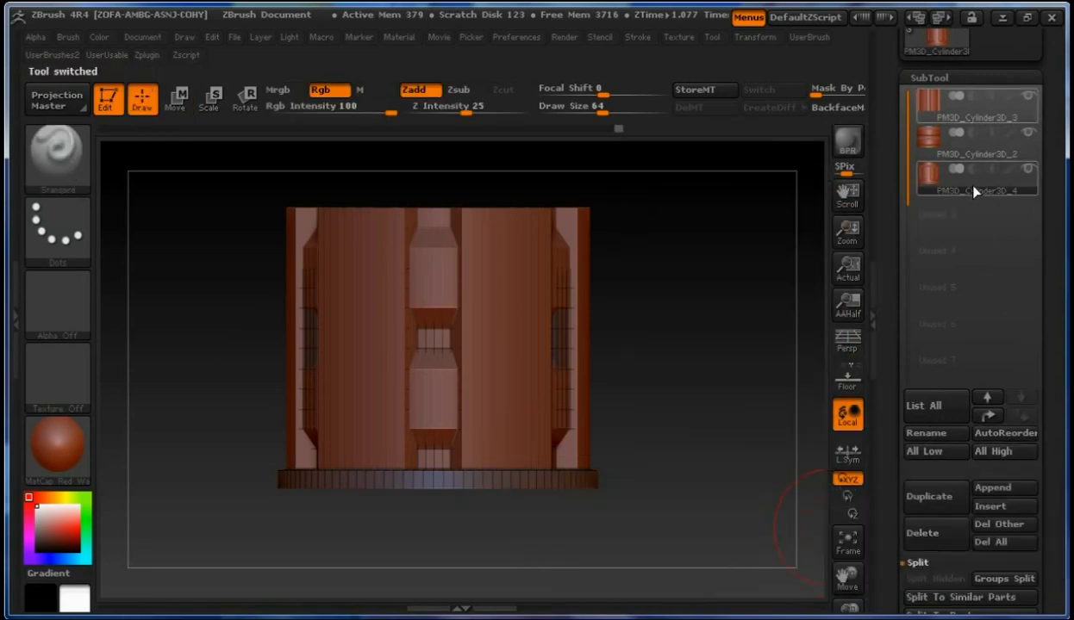